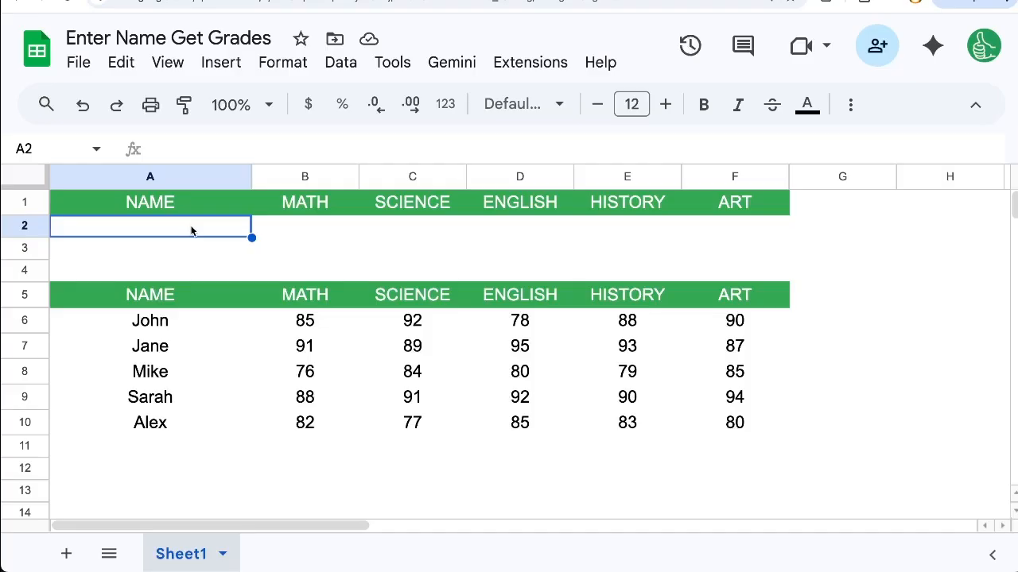
Step: Insert a dropdown in cell A2 with its criteria set to Dropdown (from a range)
{"action": "right_click", "coordinate": [190, 227]}
{"action": "scroll", "coordinate": [274, 429], "scroll_direction": "down", "scroll_amount": 1}
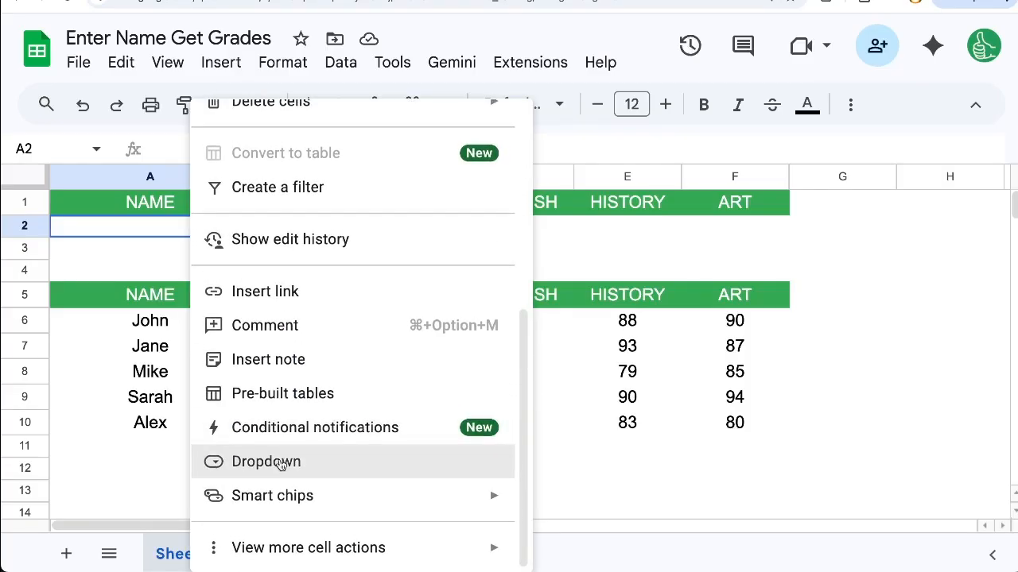
{"action": "left_click", "coordinate": [280, 465]}
{"action": "left_click", "coordinate": [784, 293]}
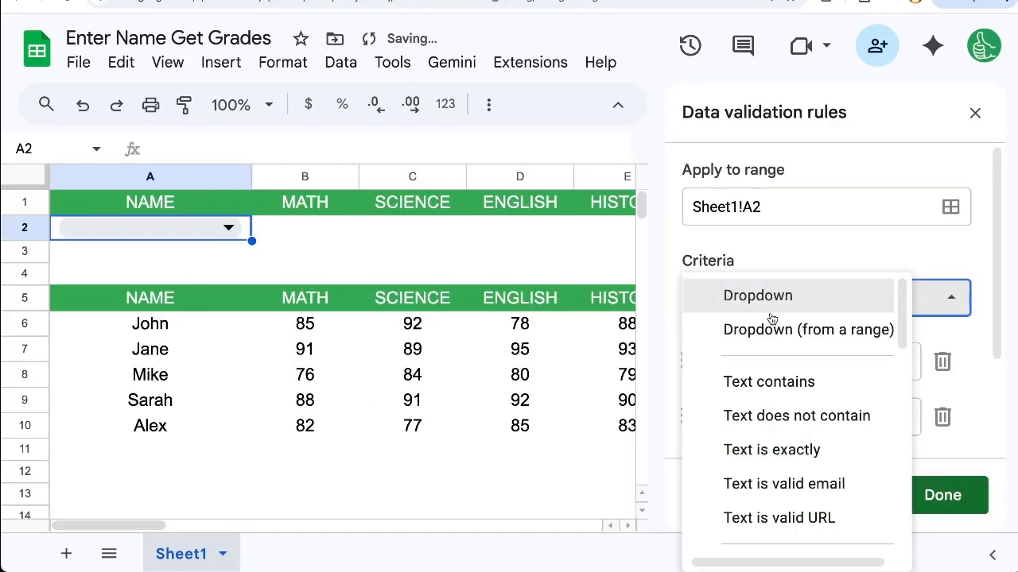
{"action": "left_click", "coordinate": [772, 328]}
Step: Use Sheet1!A6:A10 as the source range of the A2 dropdown and save the validation rule
{"action": "left_click", "coordinate": [950, 362]}
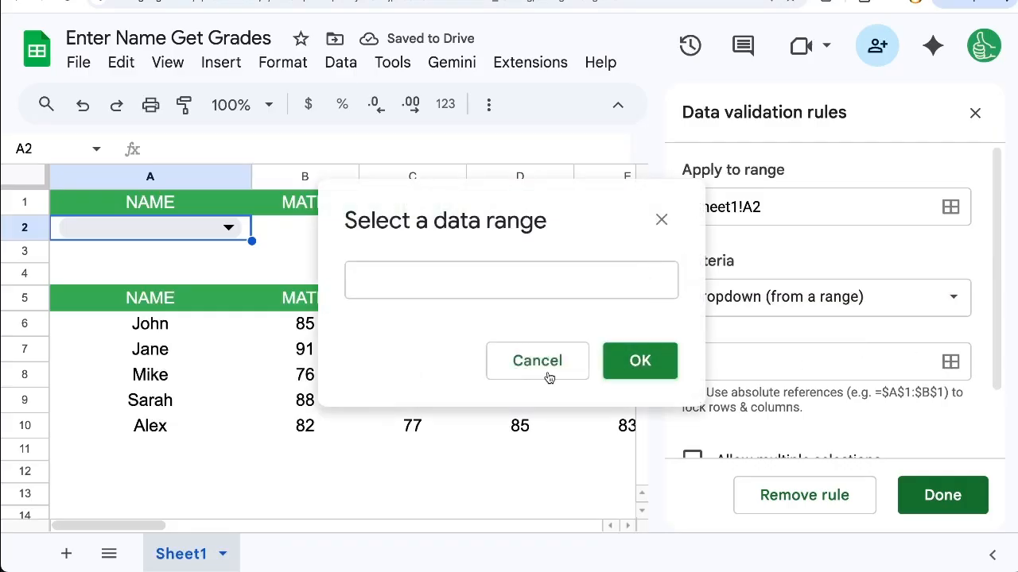
{"action": "left_click_drag", "start_coordinate": [136, 326], "coordinate": [147, 427]}
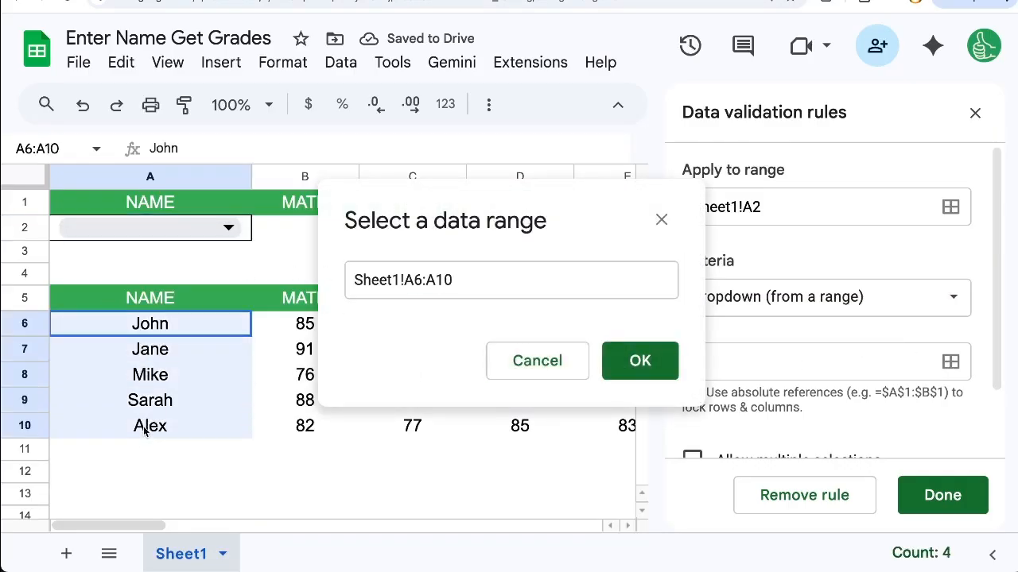
{"action": "left_click", "coordinate": [636, 362]}
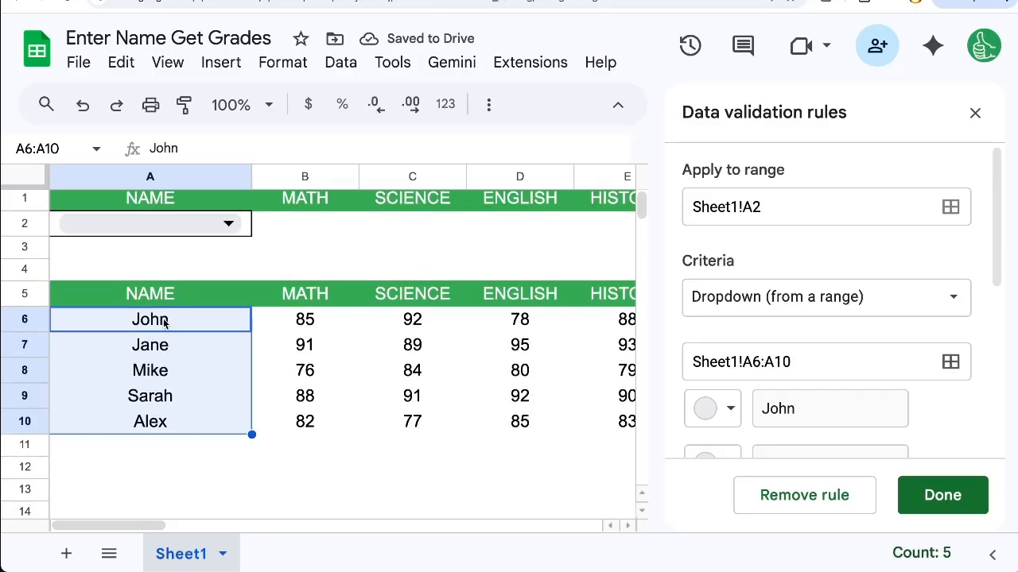
{"action": "scroll", "coordinate": [828, 239], "scroll_direction": "down", "scroll_amount": 5}
{"action": "scroll", "coordinate": [858, 378], "scroll_direction": "up", "scroll_amount": 5}
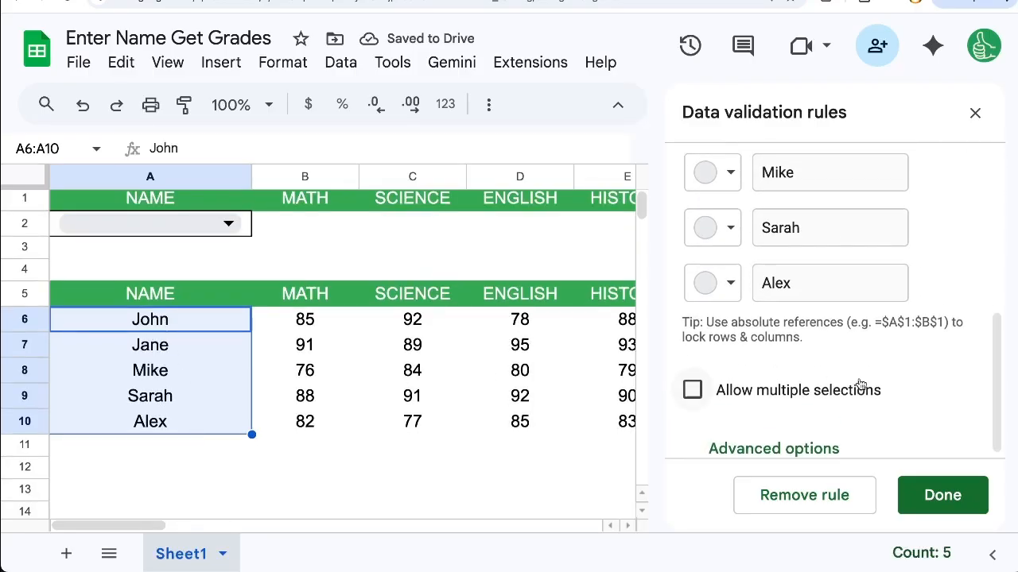
{"action": "left_click", "coordinate": [941, 496]}
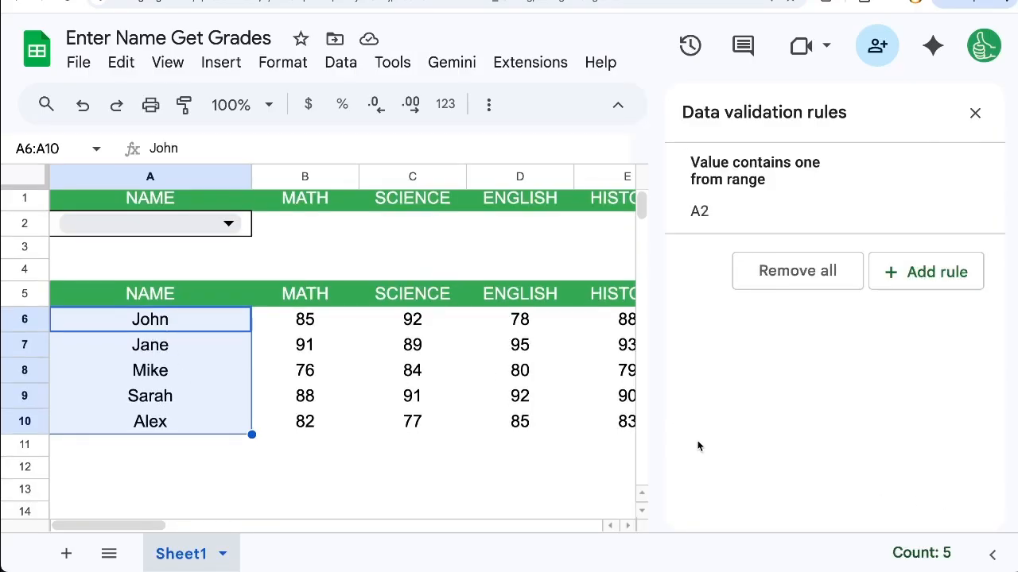
{"action": "left_click", "coordinate": [976, 113]}
Step: Test the A2 dropdown by choosing the second student in the list, and inspect the cell's content
{"action": "left_click", "coordinate": [234, 249]}
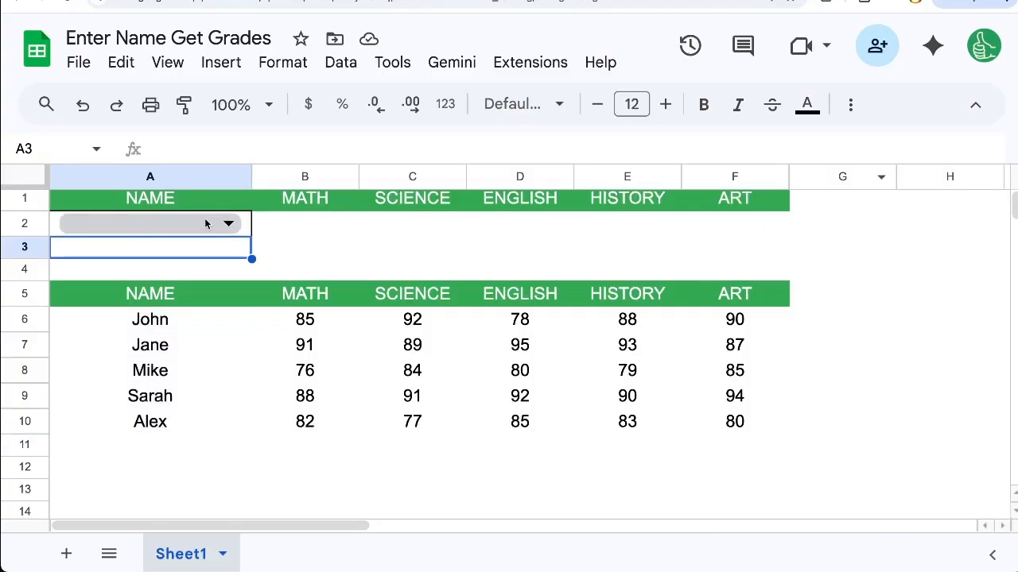
{"action": "left_click", "coordinate": [228, 223]}
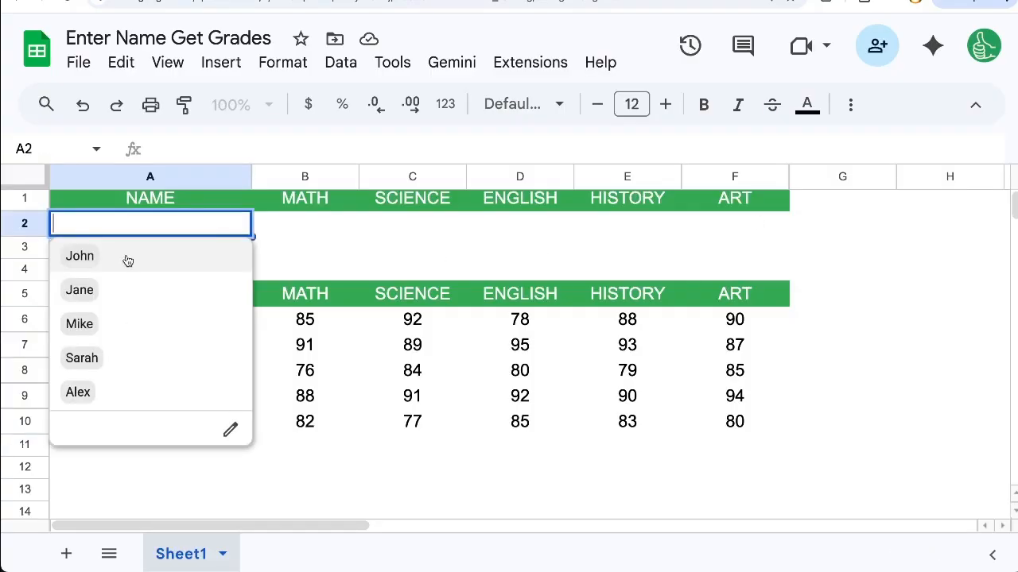
{"action": "left_click", "coordinate": [129, 297]}
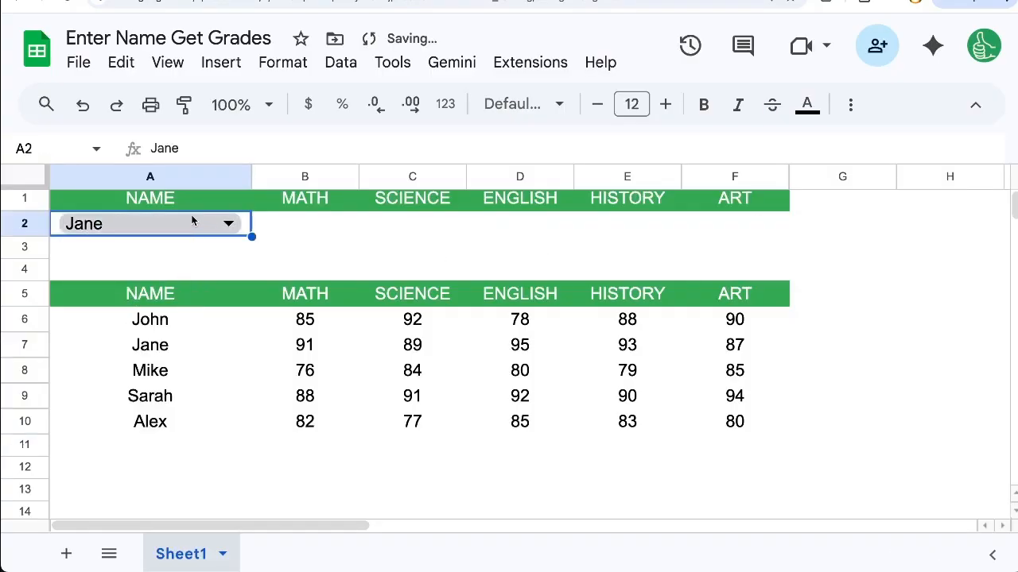
{"action": "left_click_drag", "start_coordinate": [186, 144], "coordinate": [131, 148]}
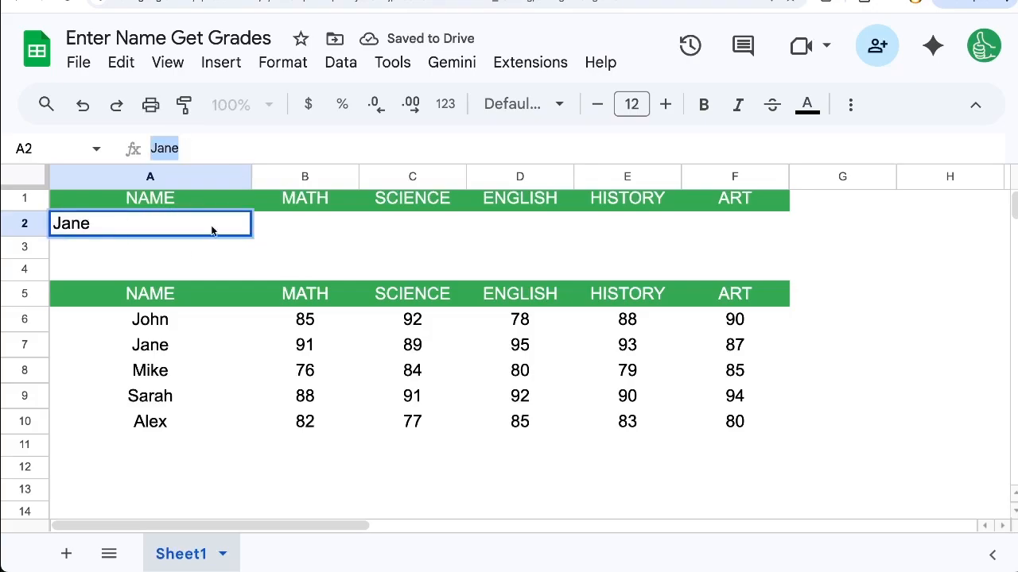
{"action": "key", "text": "Escape"}
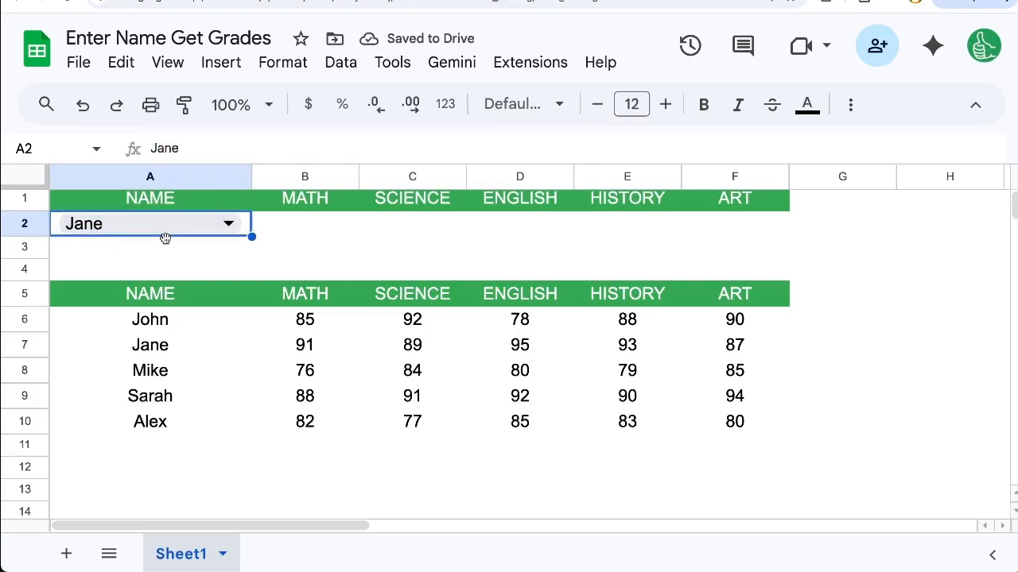
Step: Clear A2 and enter the second student's name as lowercase text
{"action": "key", "text": "Delete"}
{"action": "type", "text": "jane"}
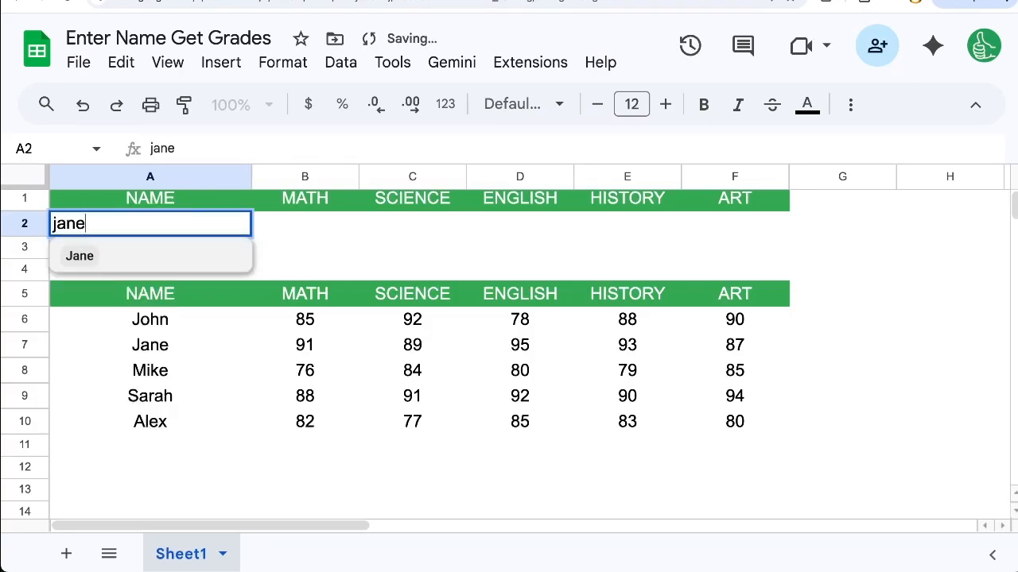
{"action": "key", "text": "Return"}
Step: Replace the entry in A2 with the third student by entering only the start of the name
{"action": "double_click", "coordinate": [171, 229]}
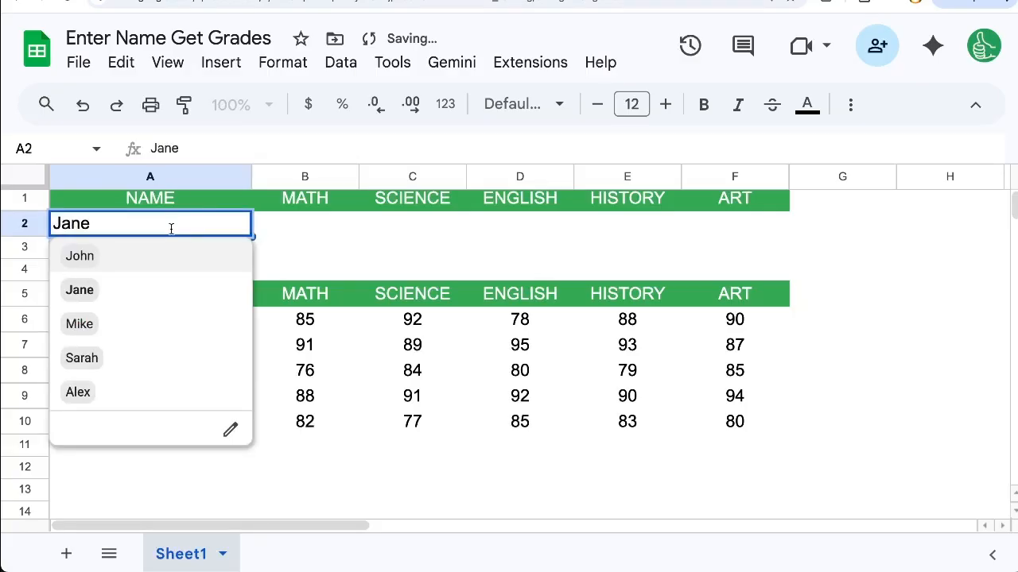
{"action": "key", "text": "ctrl+a"}
{"action": "key", "text": "BackSpace"}
{"action": "type", "text": "Ma"}
{"action": "key", "text": "BackSpace"}
{"action": "type", "text": "i"}
{"action": "key", "text": "Return"}
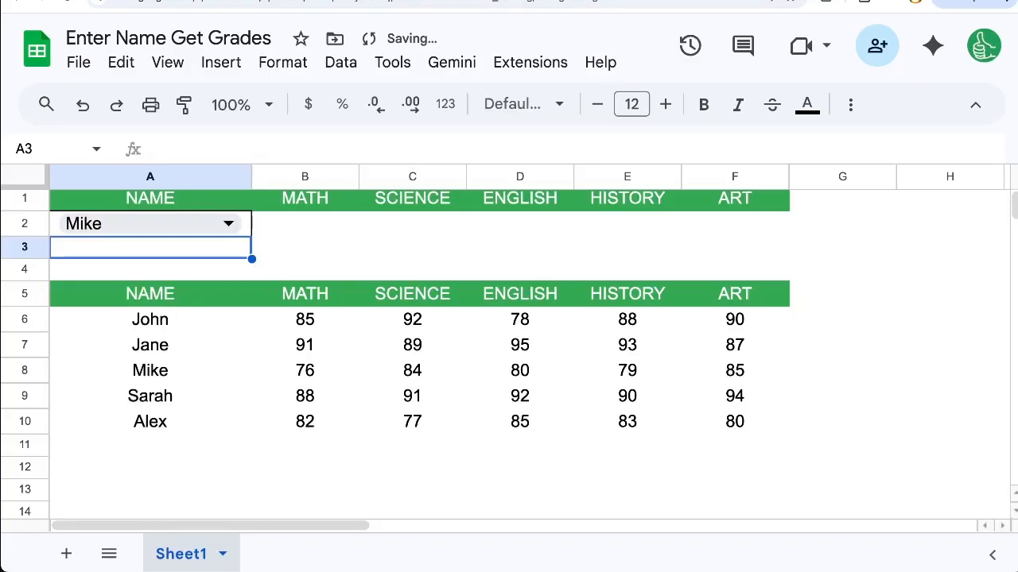
Step: Erase the name in A2 and choose the third student from the dropdown options
{"action": "double_click", "coordinate": [169, 222]}
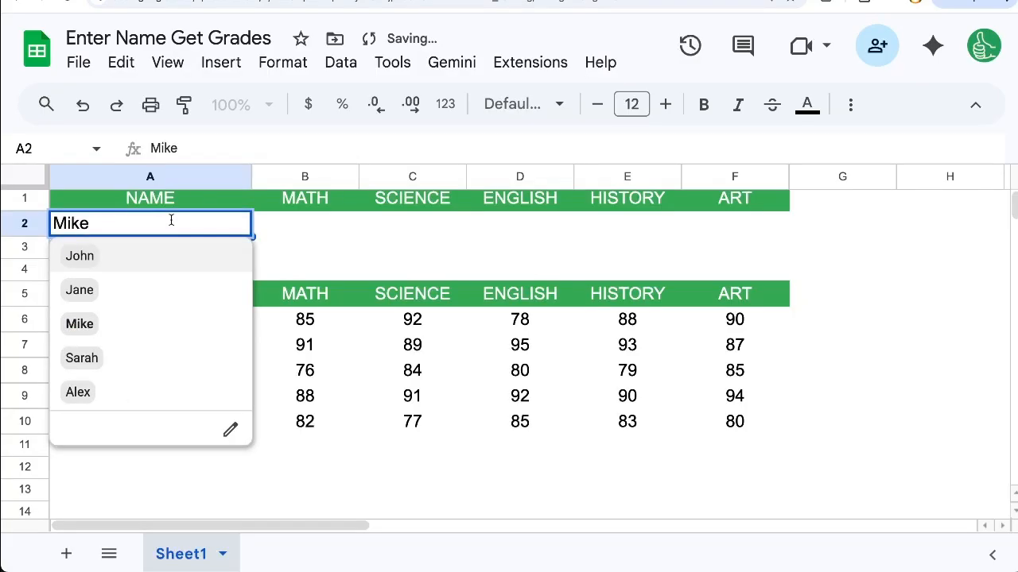
{"action": "key", "text": "BackSpace"}
{"action": "key", "text": "BackSpace"}
{"action": "key", "text": "BackSpace"}
{"action": "key", "text": "BackSpace"}
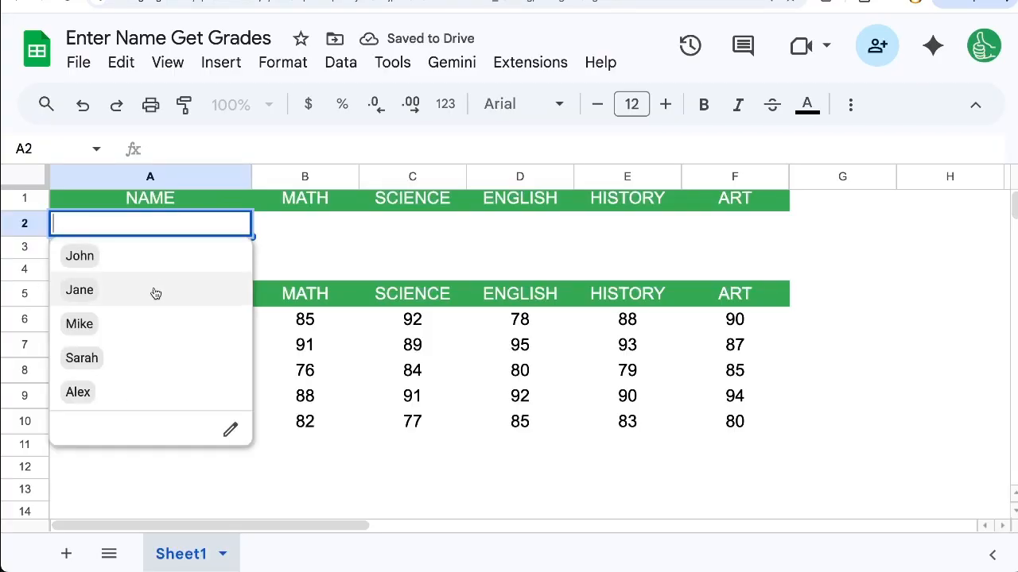
{"action": "left_click", "coordinate": [147, 324]}
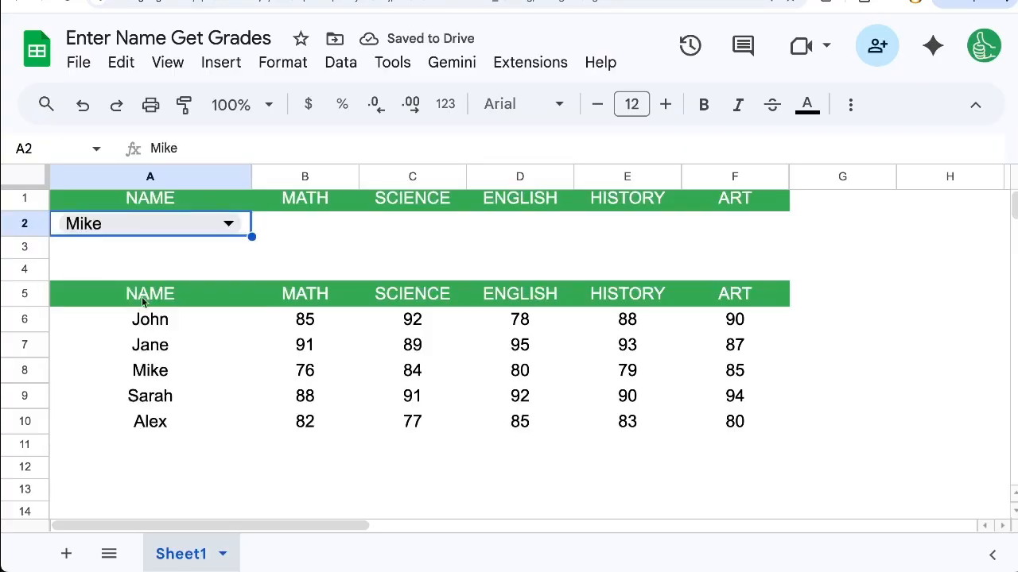
Step: Set the A2 dropdown to the second student and review that student's grades in B7:F7
{"action": "left_click", "coordinate": [229, 226]}
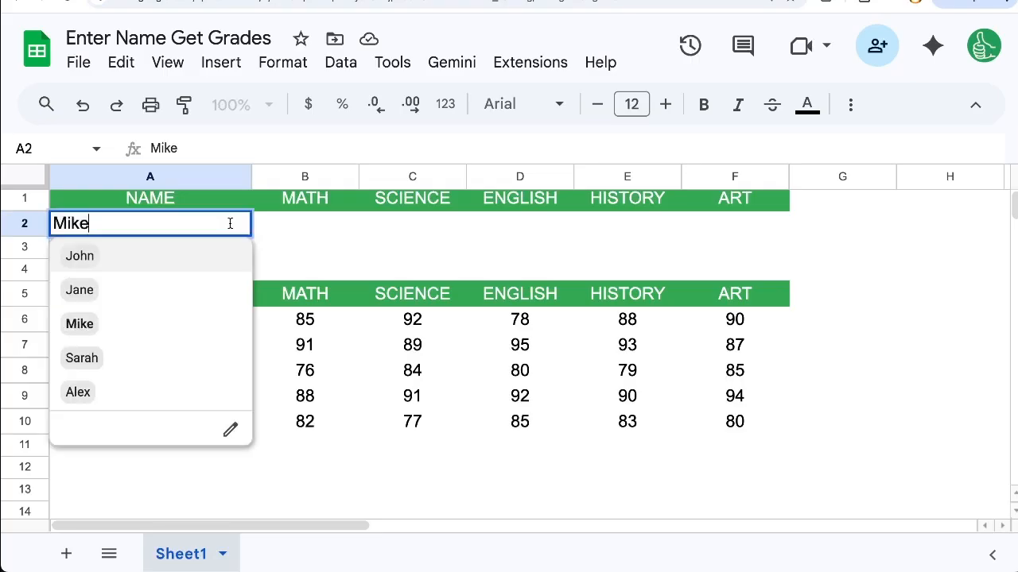
{"action": "left_click", "coordinate": [121, 296]}
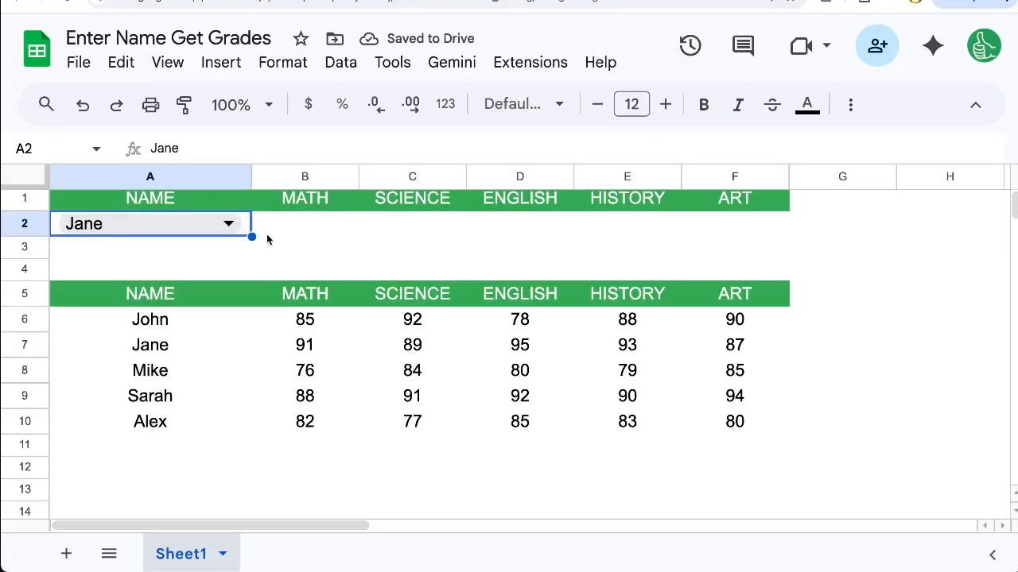
{"action": "left_click", "coordinate": [298, 231]}
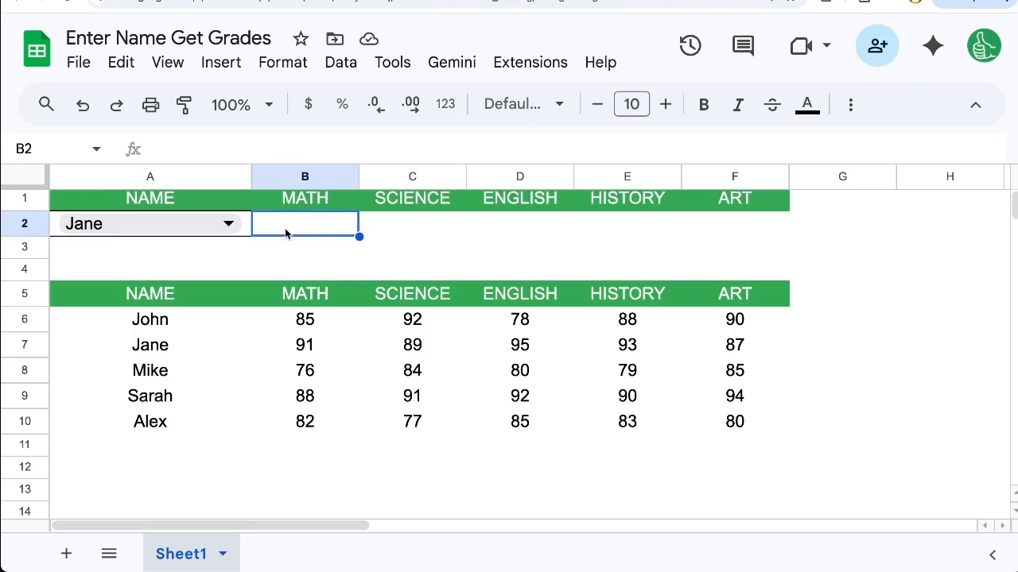
{"action": "mouse_move", "coordinate": [286, 233]}
{"action": "left_mouse_down"}
{"action": "mouse_move", "coordinate": [709, 244]}
{"action": "mouse_move", "coordinate": [692, 234]}
{"action": "mouse_move", "coordinate": [720, 233]}
{"action": "mouse_move", "coordinate": [302, 227]}
{"action": "left_mouse_up"}
{"action": "left_click", "coordinate": [181, 321]}
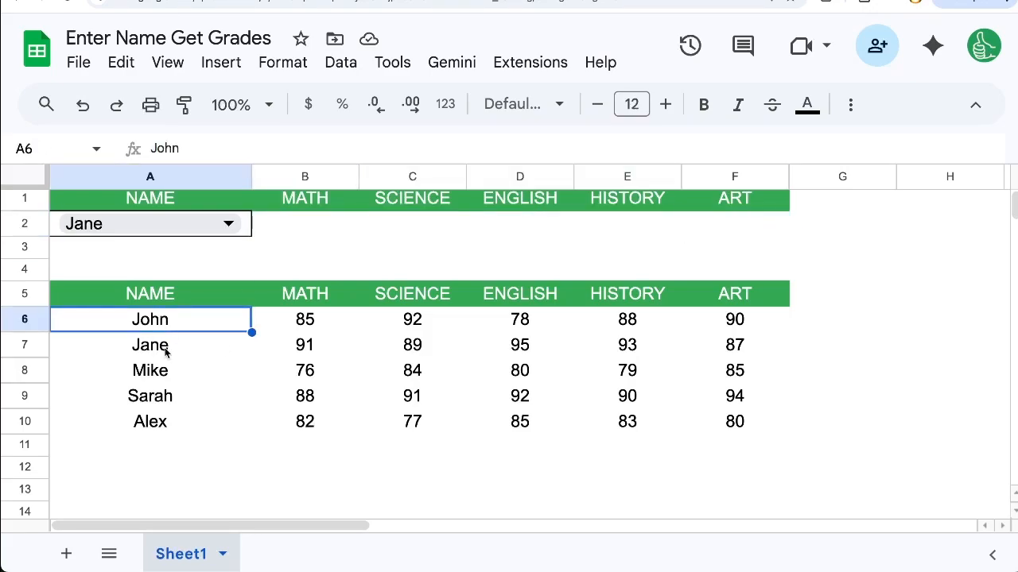
{"action": "left_click", "coordinate": [158, 387]}
{"action": "left_click_drag", "start_coordinate": [159, 328], "coordinate": [156, 432]}
{"action": "left_click_drag", "start_coordinate": [291, 350], "coordinate": [747, 357]}
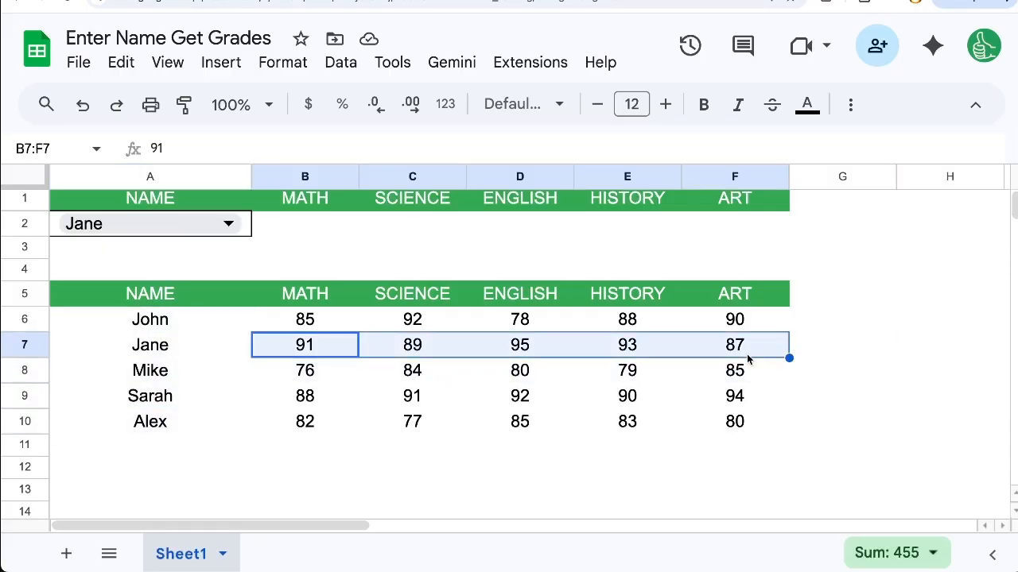
Step: Begin a FILTER formula in cell B2 with the grades B6:F10 as its range
{"action": "left_click", "coordinate": [281, 223]}
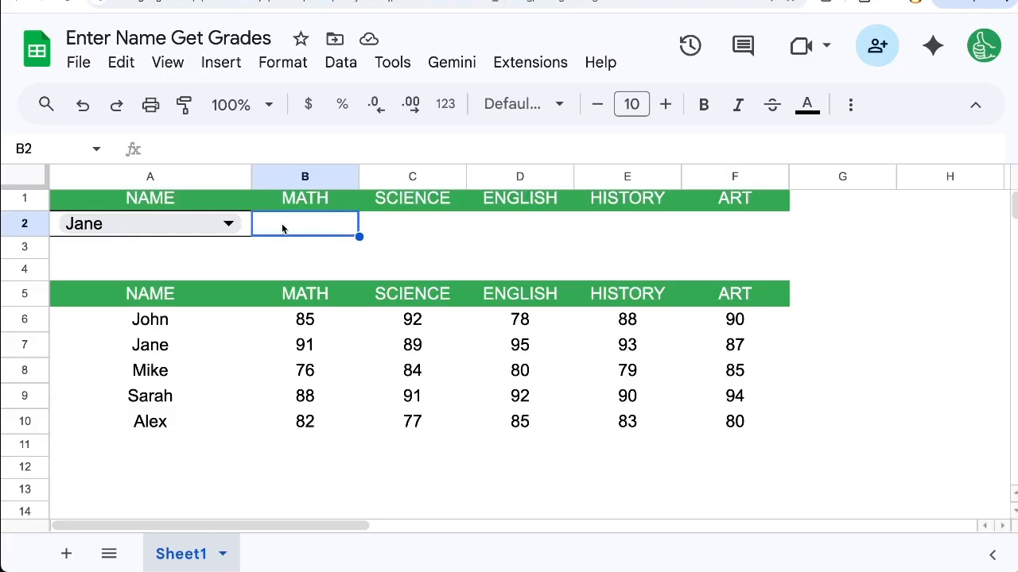
{"action": "type", "text": "=FILTER("}
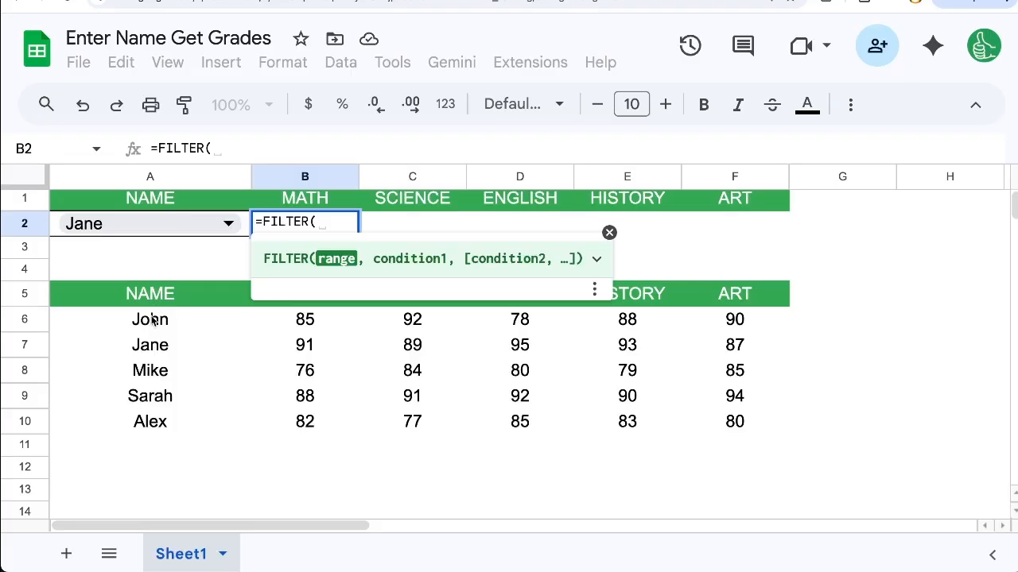
{"action": "left_click_drag", "start_coordinate": [153, 321], "coordinate": [735, 427]}
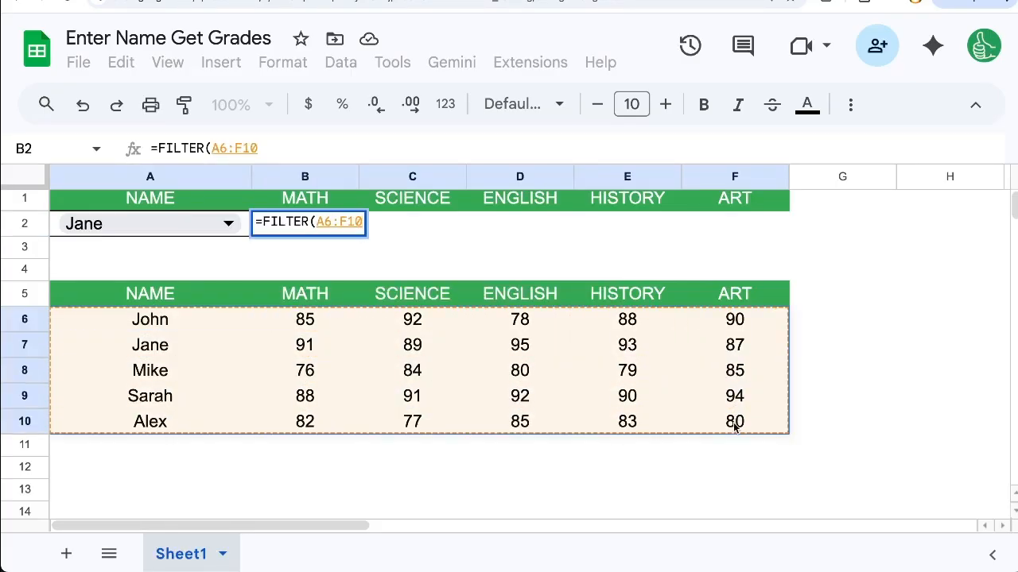
{"action": "type", "text": ","}
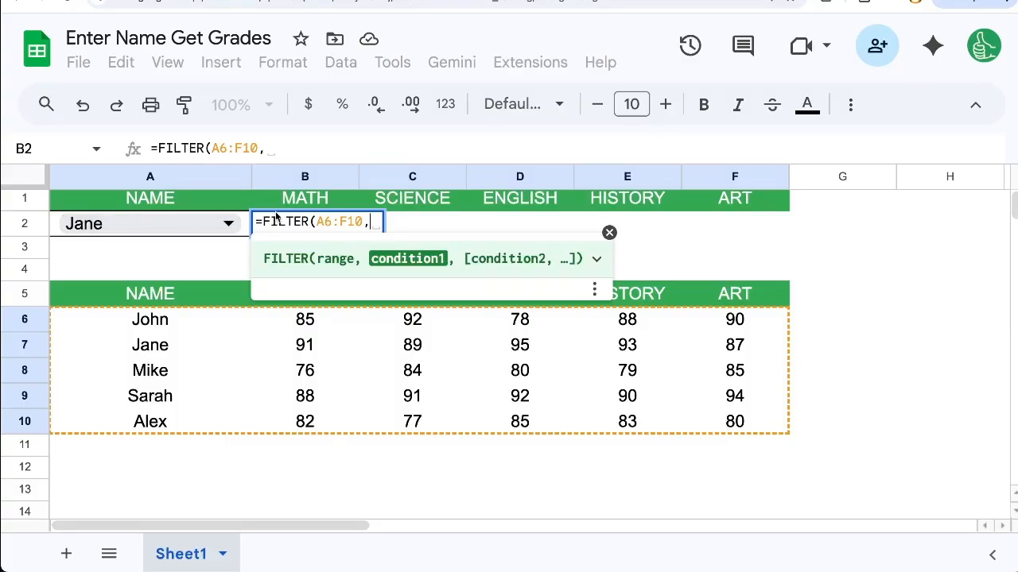
{"action": "left_click", "coordinate": [324, 221]}
{"action": "key", "text": "BackSpace"}
{"action": "type", "text": "B"}
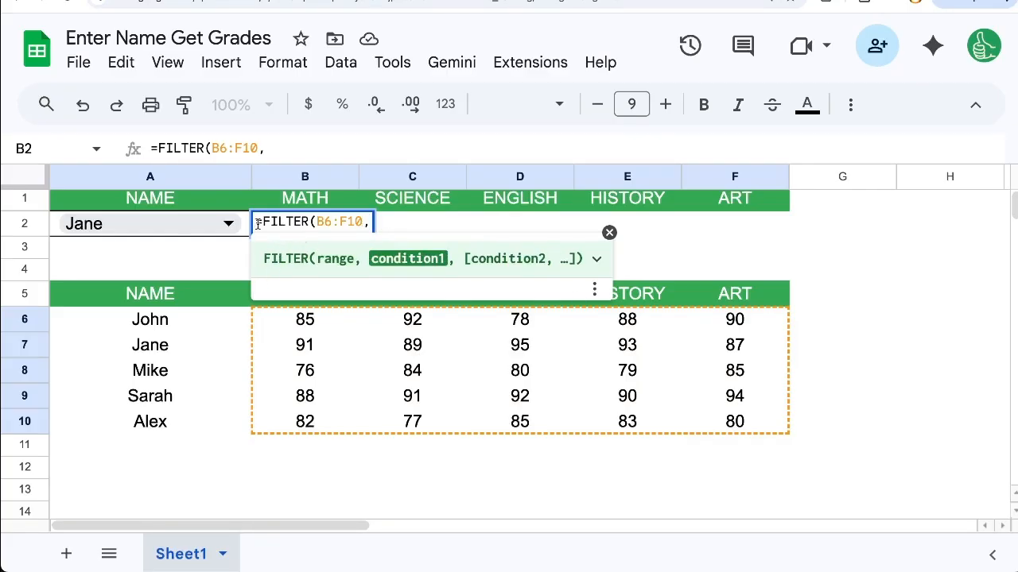
Step: Complete the FILTER formula in B2 with the condition A6:A10=A2 and enter it
{"action": "left_click_drag", "start_coordinate": [175, 321], "coordinate": [170, 427]}
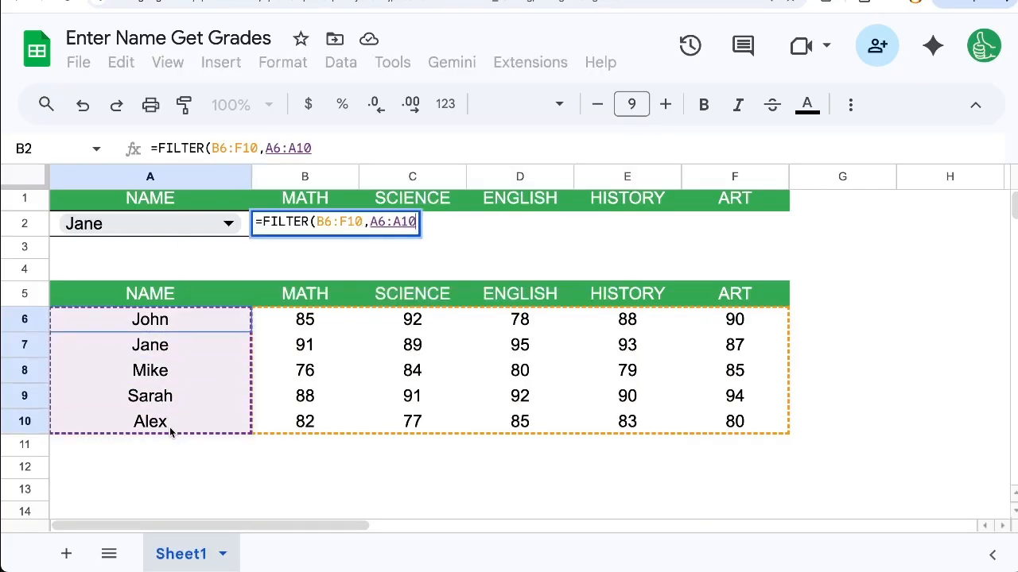
{"action": "type", "text": "="}
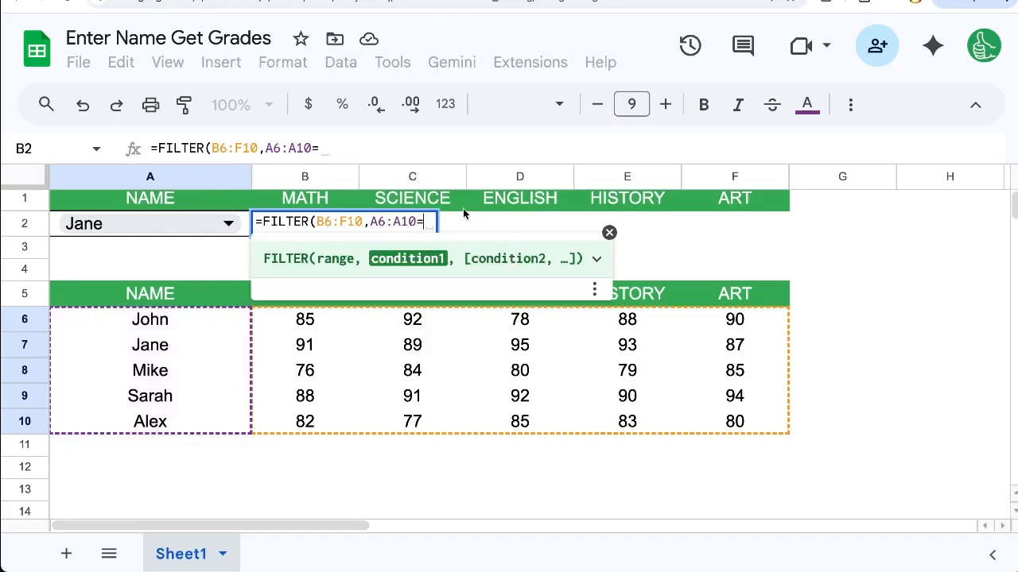
{"action": "left_click", "coordinate": [233, 231]}
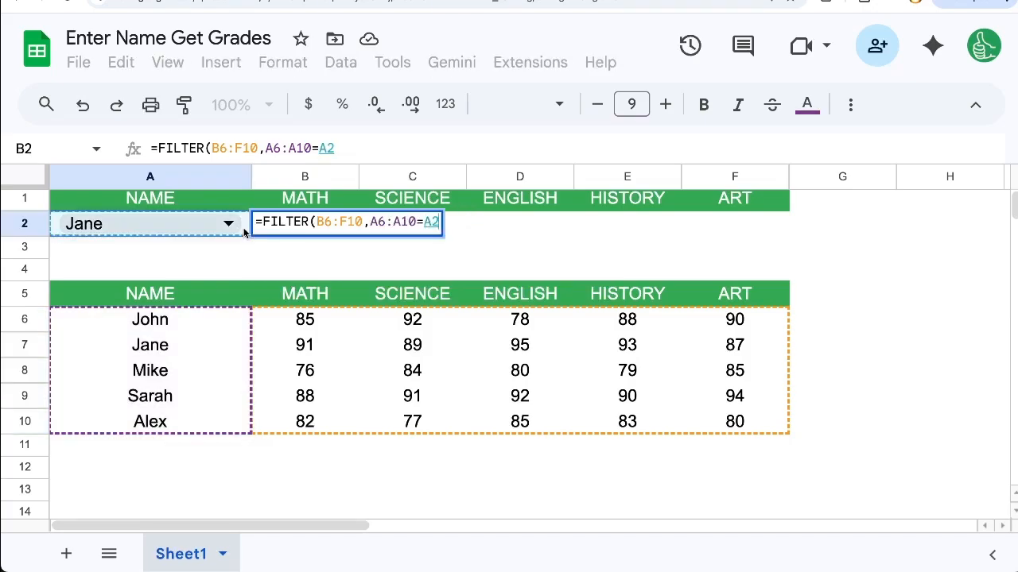
{"action": "key", "text": "Return"}
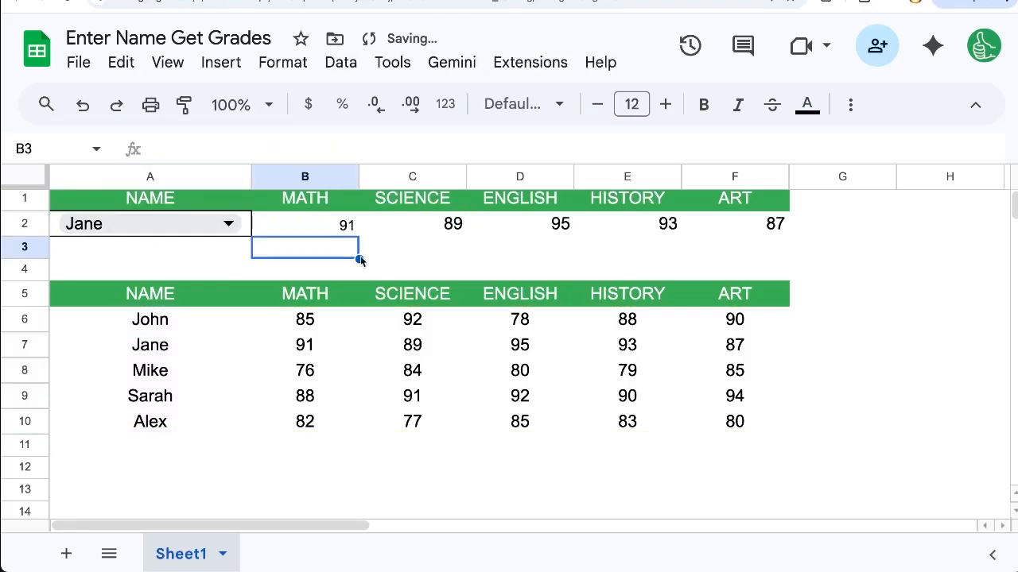
Step: Compare the returned grades with the second student's row in the lower table and review the FILTER formula in B2
{"action": "left_click", "coordinate": [157, 354]}
{"action": "left_click_drag", "start_coordinate": [255, 353], "coordinate": [713, 352]}
{"action": "left_click", "coordinate": [302, 231]}
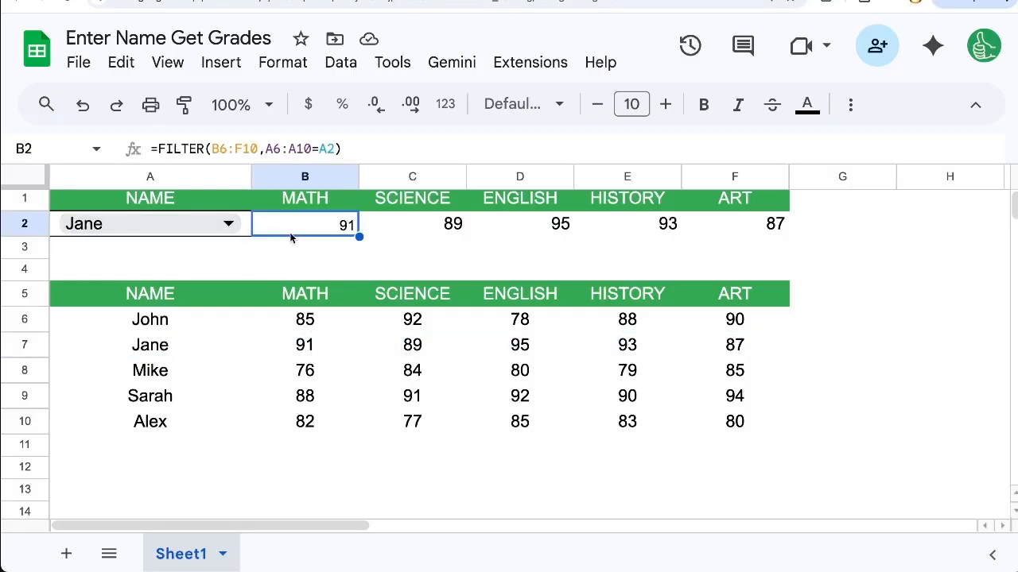
{"action": "left_click_drag", "start_coordinate": [163, 148], "coordinate": [258, 149]}
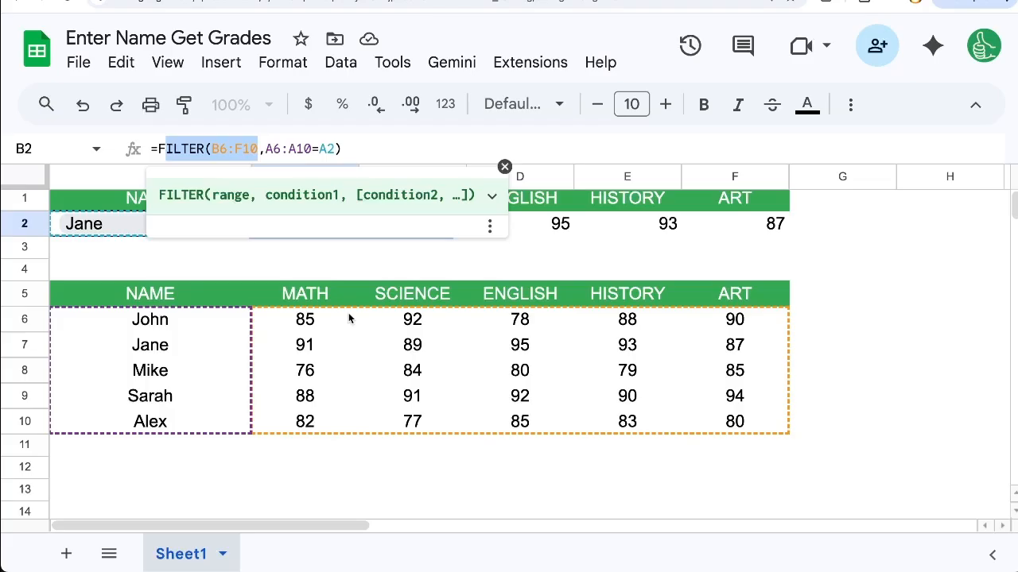
{"action": "key", "text": "Escape"}
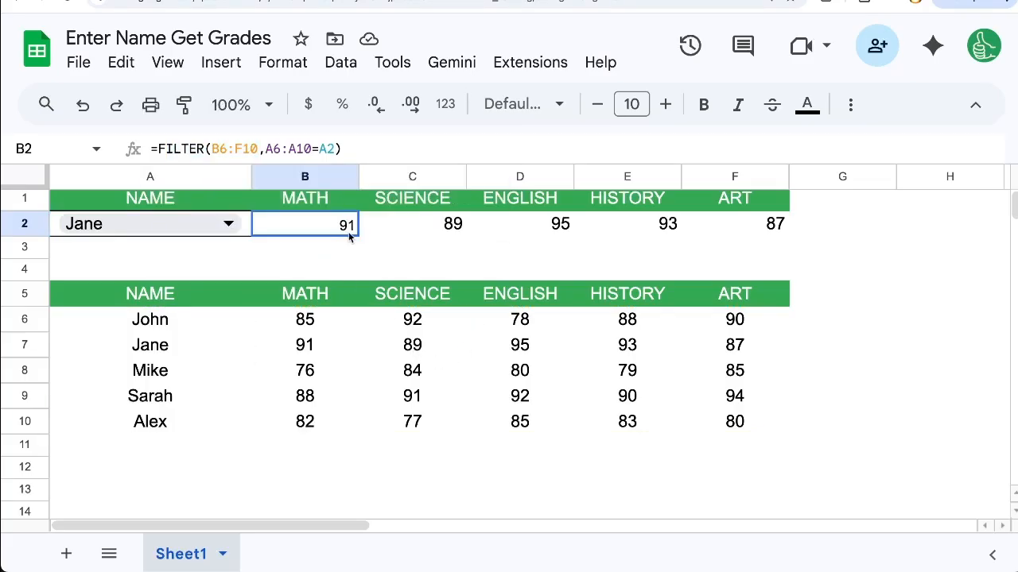
Step: Review the grades returned in B2:F2 and the FILTER formula behind them without changing the formula
{"action": "left_click_drag", "start_coordinate": [350, 236], "coordinate": [772, 234]}
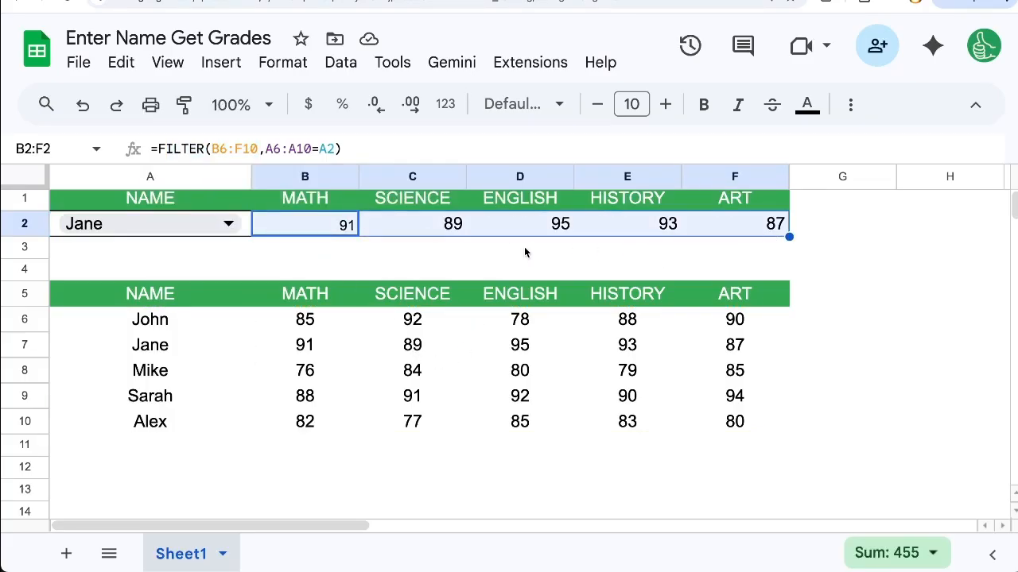
{"action": "left_click", "coordinate": [360, 146]}
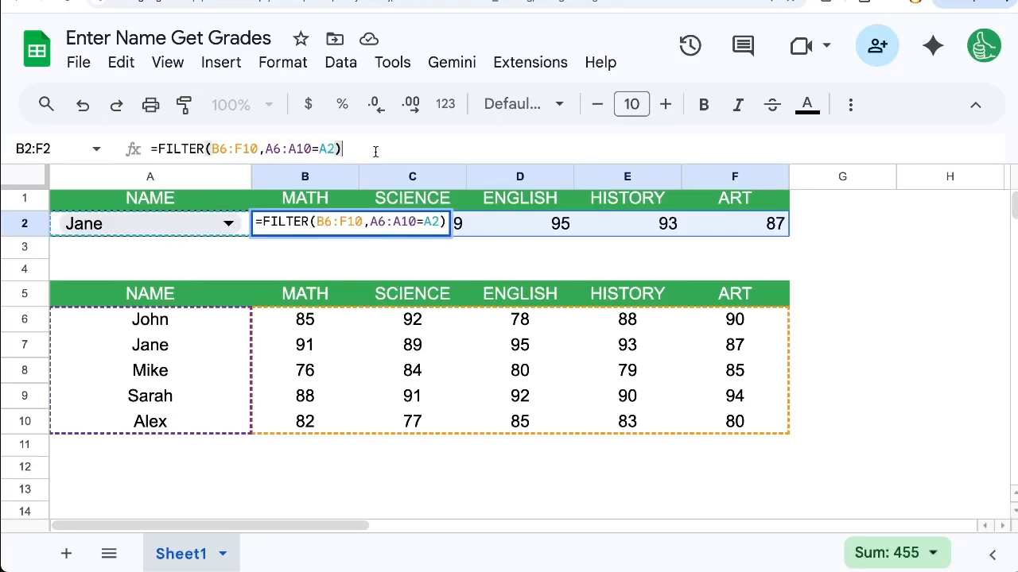
{"action": "key", "text": "Escape"}
Step: Copy the second student's name from A7 into A11 below the table to create a duplicate entry
{"action": "left_click", "coordinate": [177, 354]}
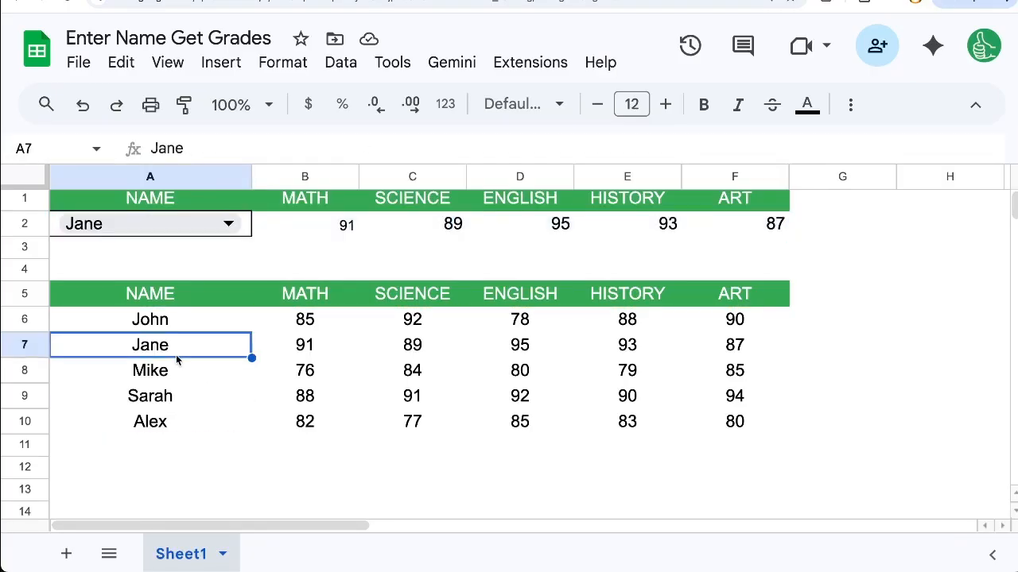
{"action": "left_click_drag", "start_coordinate": [177, 347], "coordinate": [315, 350]}
{"action": "left_click", "coordinate": [189, 344]}
{"action": "key", "text": "ctrl+c"}
{"action": "left_click", "coordinate": [174, 449]}
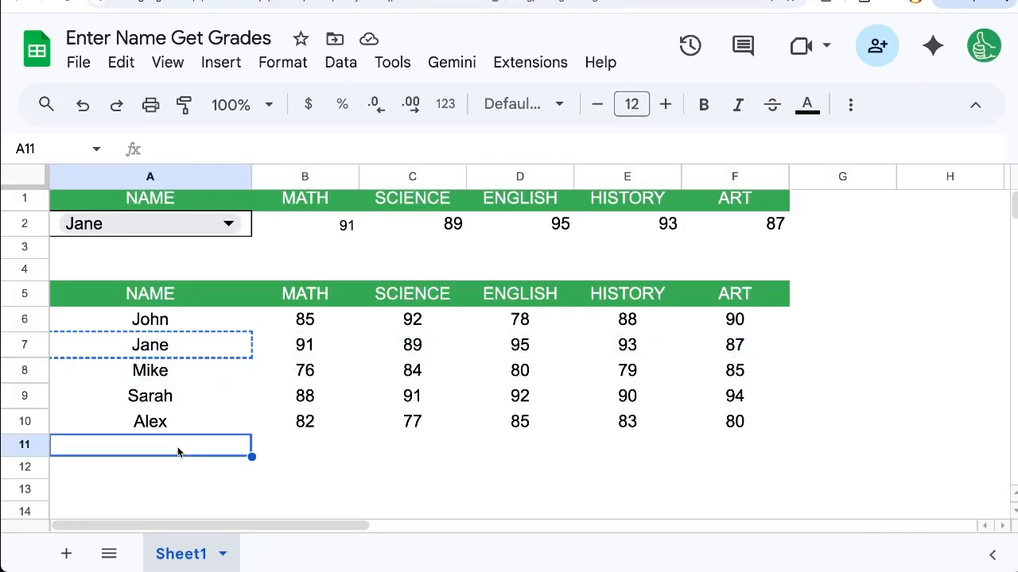
{"action": "key", "text": "ctrl+v"}
Step: Copy the last student's grades from B10:F10 into B11:F11 beside the duplicate name
{"action": "left_click_drag", "start_coordinate": [169, 322], "coordinate": [707, 325]}
{"action": "key", "text": "ctrl+c"}
{"action": "left_click_drag", "start_coordinate": [310, 320], "coordinate": [705, 308]}
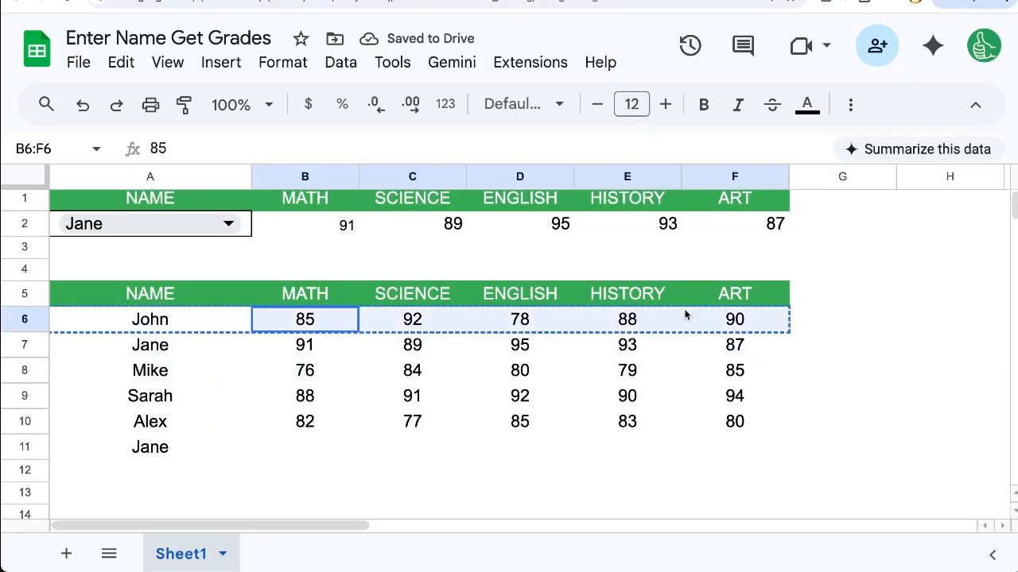
{"action": "key", "text": "ctrl+c"}
{"action": "left_click_drag", "start_coordinate": [318, 422], "coordinate": [722, 416]}
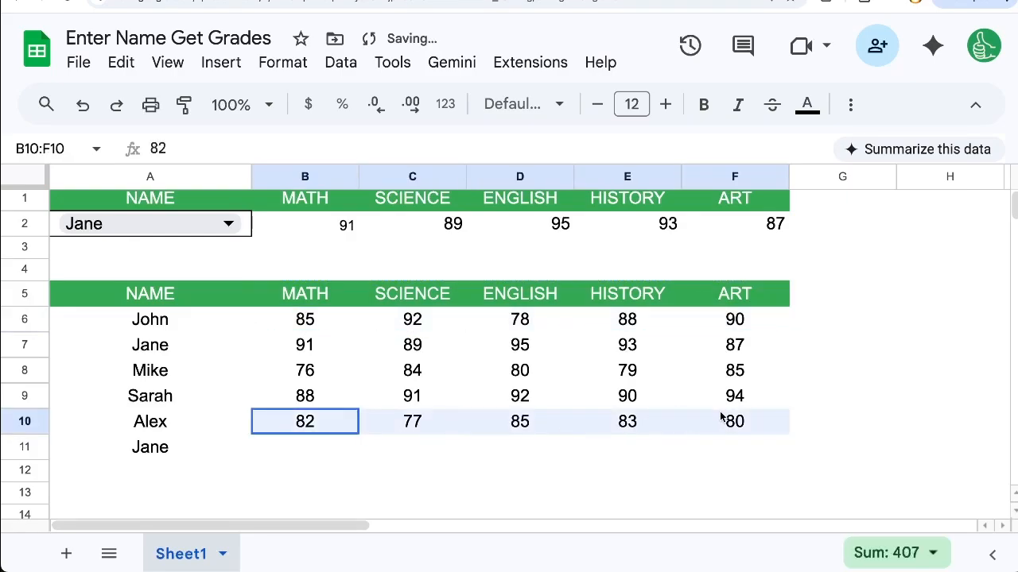
{"action": "key", "text": "ctrl+c"}
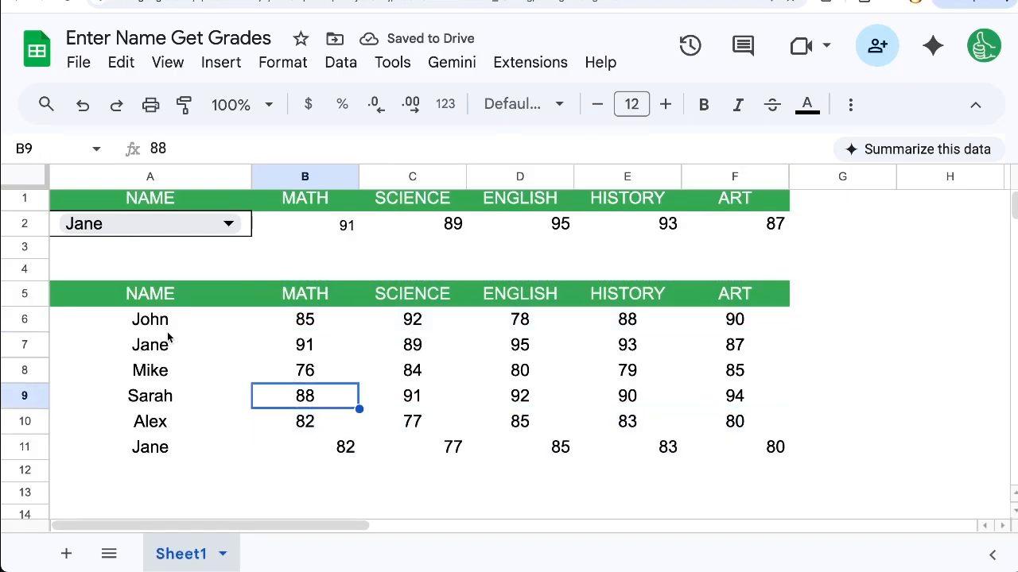
Step: Make the FILTER formula's ranges in B2 open-ended, using B6:F for the grades and A6:A for the names
{"action": "left_click_drag", "start_coordinate": [166, 322], "coordinate": [154, 444]}
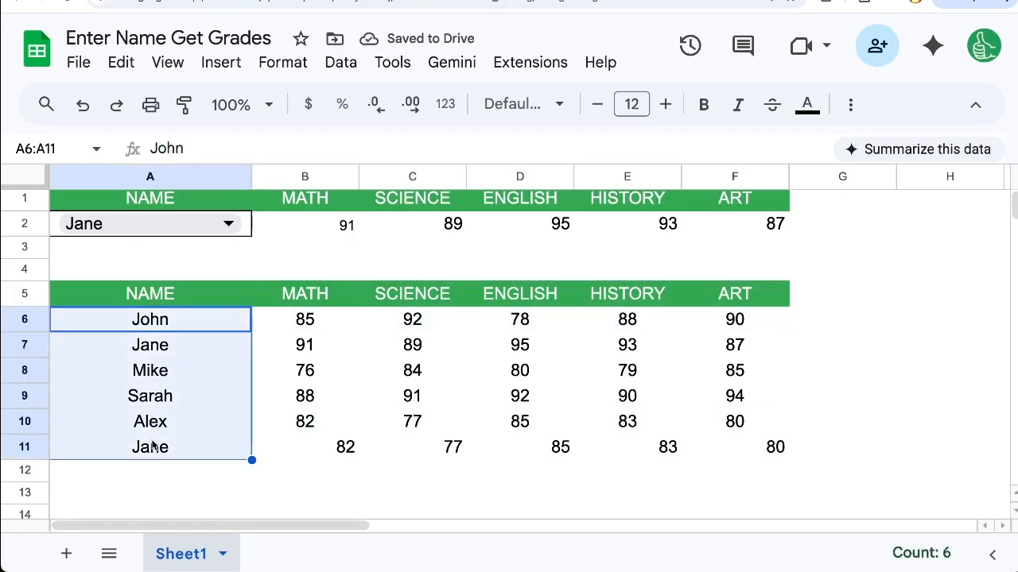
{"action": "left_click", "coordinate": [291, 222]}
{"action": "double_click", "coordinate": [326, 219]}
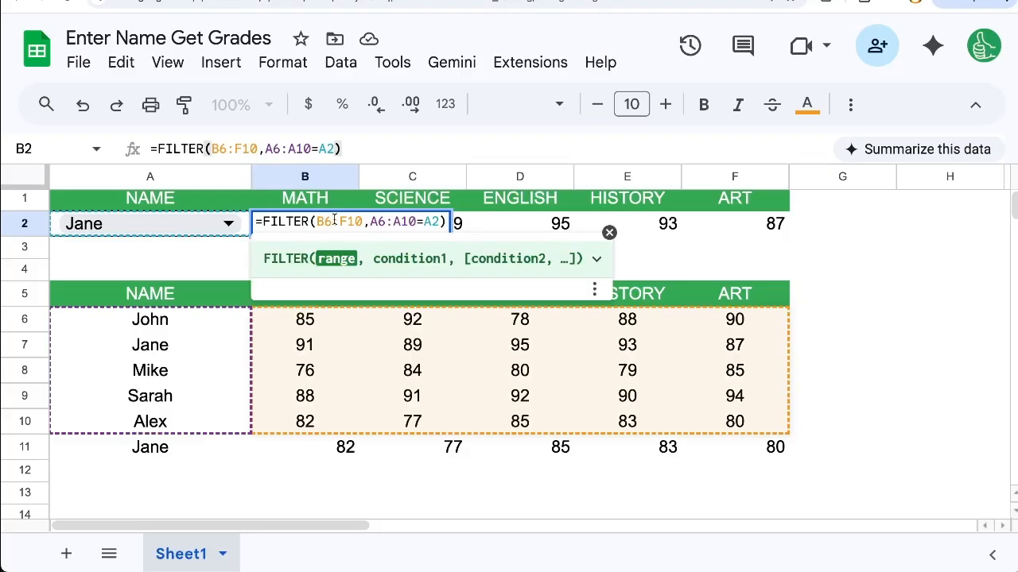
{"action": "left_click", "coordinate": [362, 221]}
{"action": "key", "text": "BackSpace"}
{"action": "key", "text": "BackSpace"}
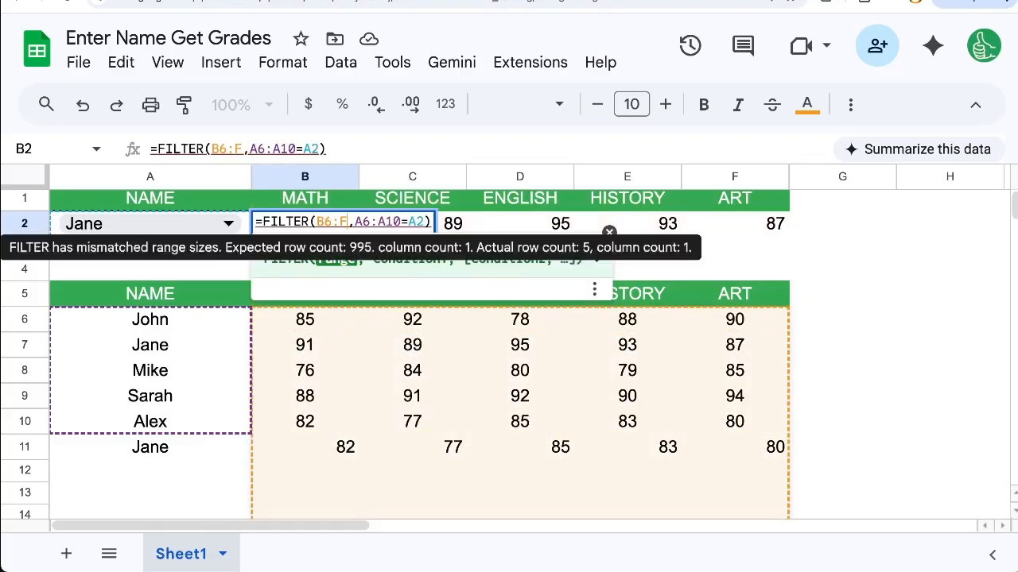
{"action": "left_click", "coordinate": [403, 221]}
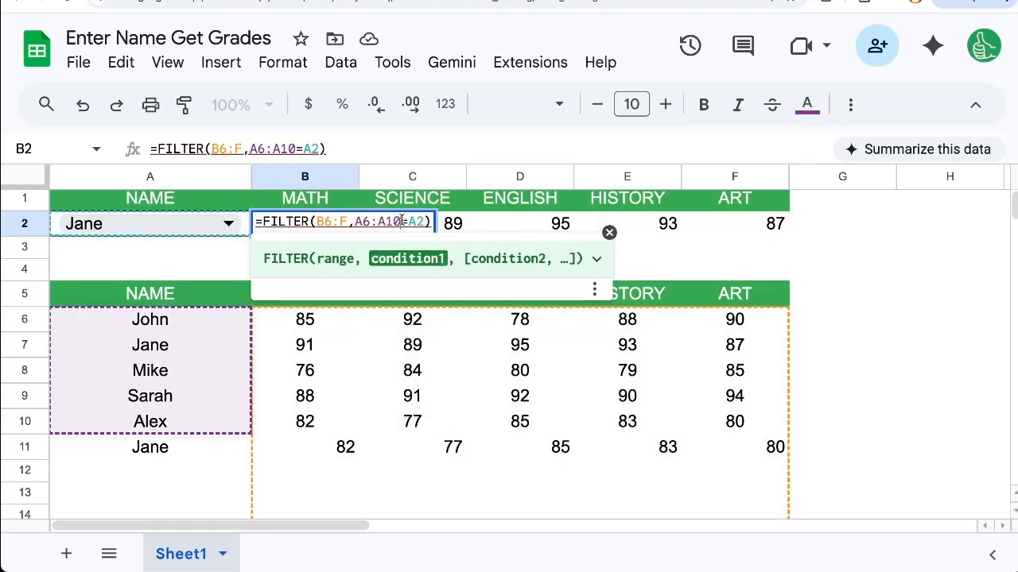
{"action": "key", "text": "BackSpace"}
{"action": "key", "text": "BackSpace"}
{"action": "key", "text": "Return"}
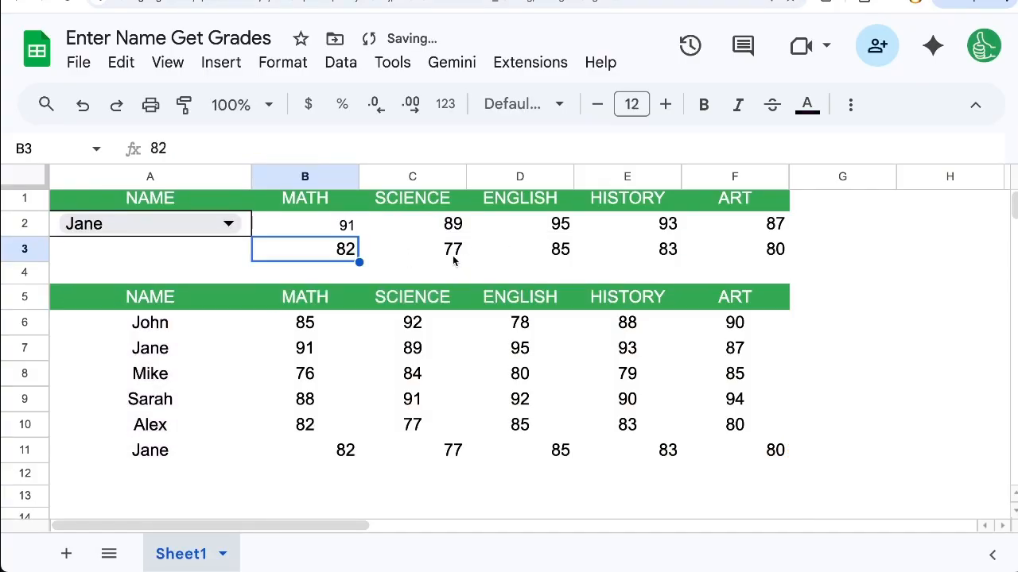
Step: Examine the second row of grades returned in B3:F3 for the duplicated name
{"action": "left_click", "coordinate": [732, 243]}
{"action": "left_click", "coordinate": [310, 250], "text": "shift"}
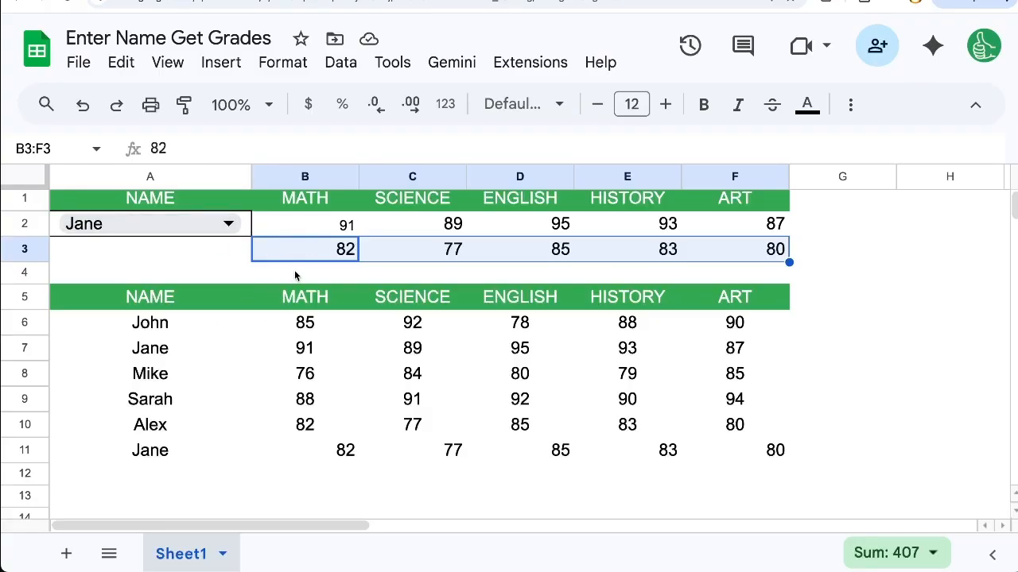
{"action": "left_click", "coordinate": [231, 248]}
Step: Move the grade table from rows 5 to 11 up to row 3, directly beneath the lookup row
{"action": "left_click_drag", "start_coordinate": [26, 298], "coordinate": [25, 452]}
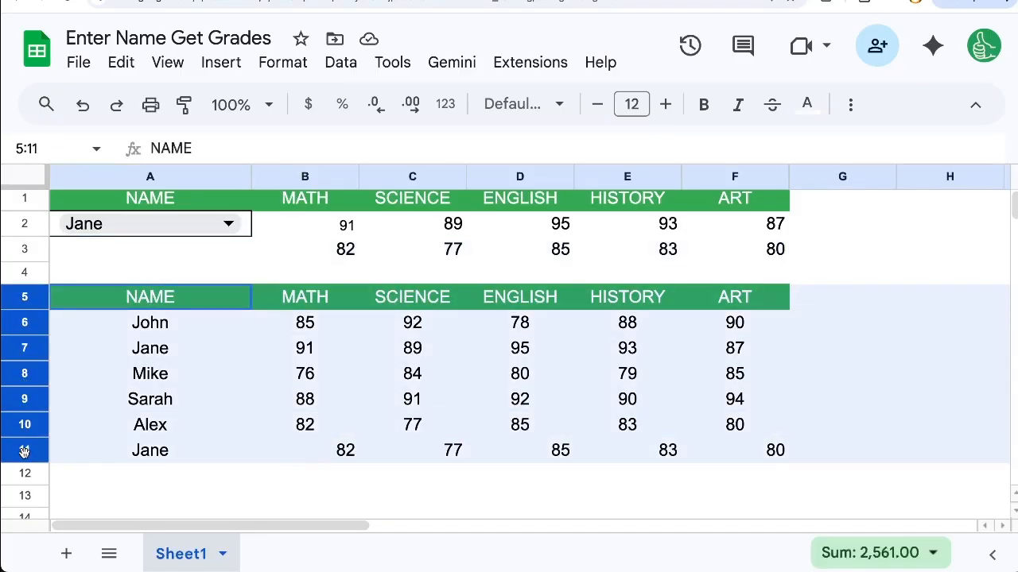
{"action": "key", "text": "ctrl+c"}
{"action": "left_click", "coordinate": [151, 249]}
{"action": "key", "text": "ctrl+v"}
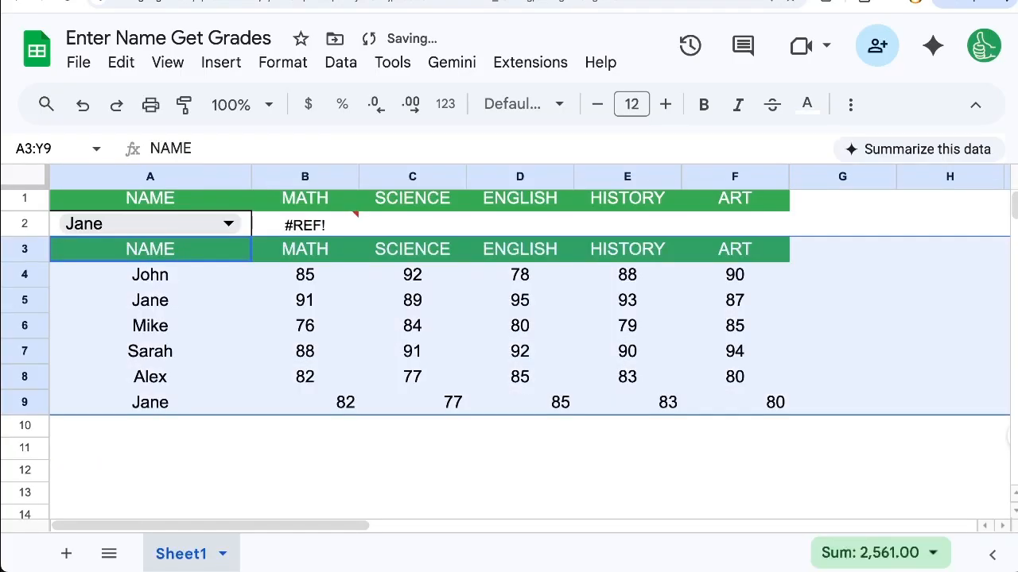
Step: Select cell B2 and read the error details for its FILTER formula
{"action": "left_click", "coordinate": [312, 230]}
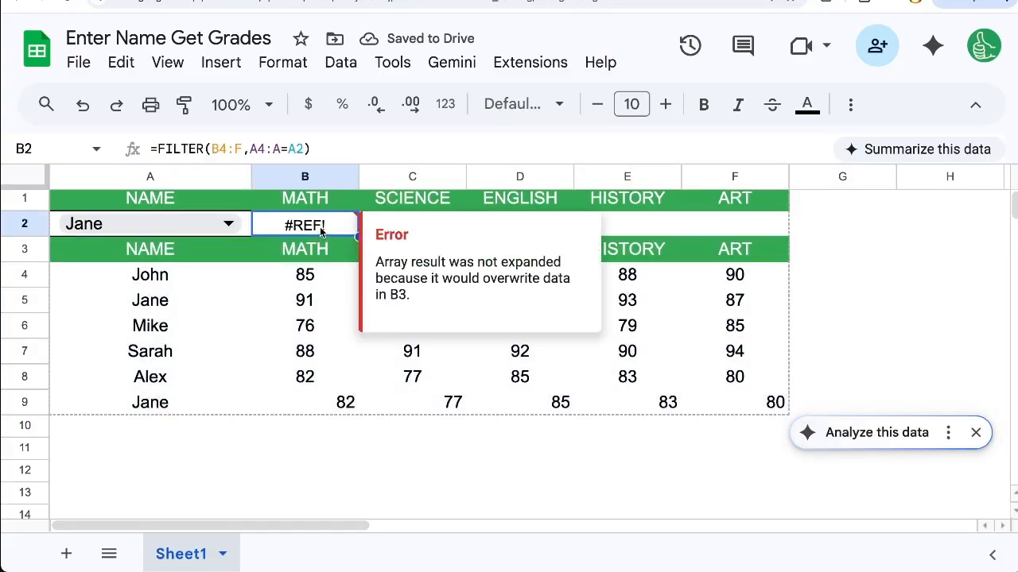
{"action": "left_click_drag", "start_coordinate": [377, 260], "coordinate": [484, 297]}
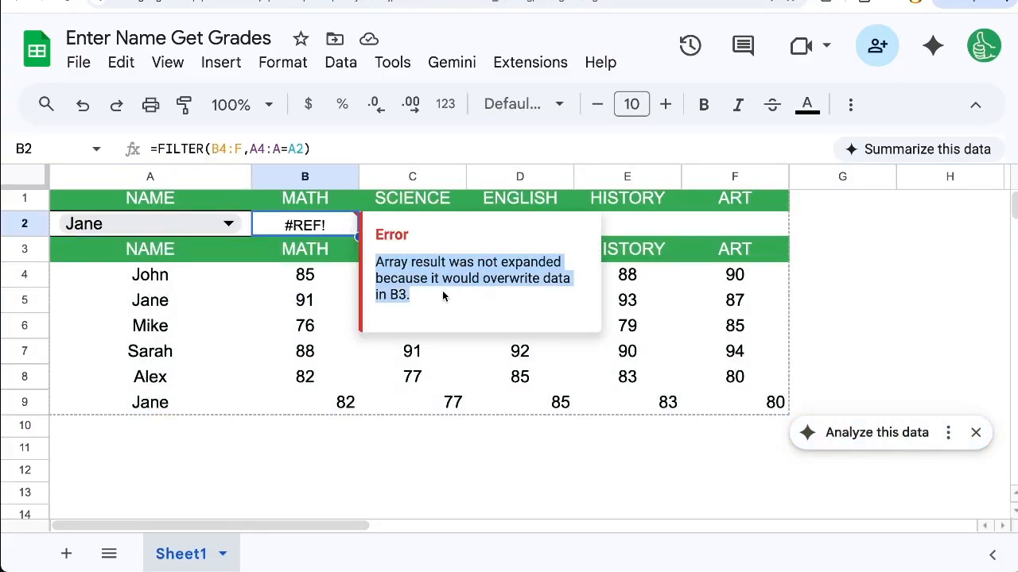
{"action": "left_click", "coordinate": [420, 292]}
{"action": "left_click", "coordinate": [338, 275]}
{"action": "left_click", "coordinate": [323, 229]}
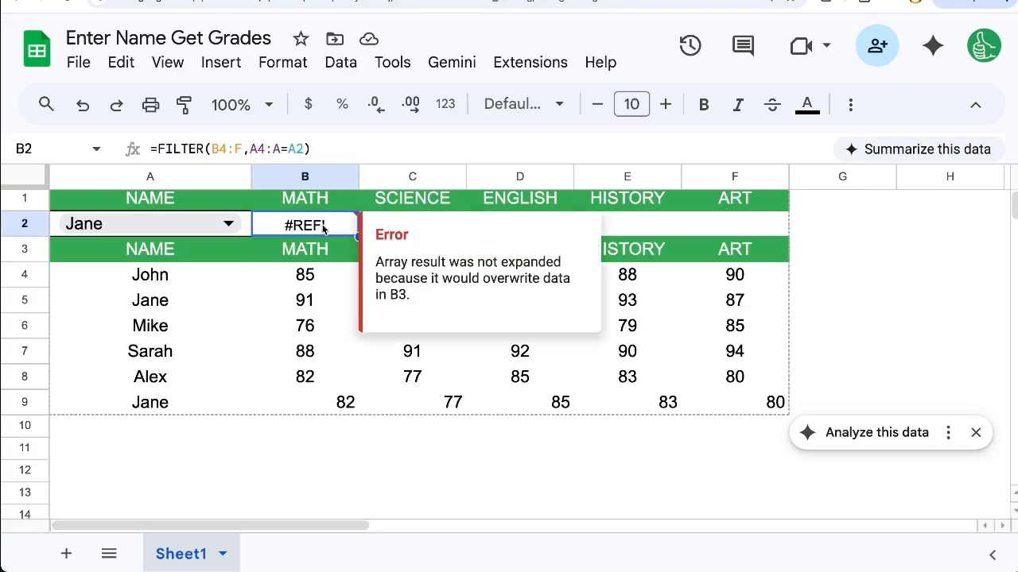
Step: Try inserting three rows above the grade table's header in row 3, and undo the insertions
{"action": "left_click", "coordinate": [40, 252]}
{"action": "right_click", "coordinate": [40, 253]}
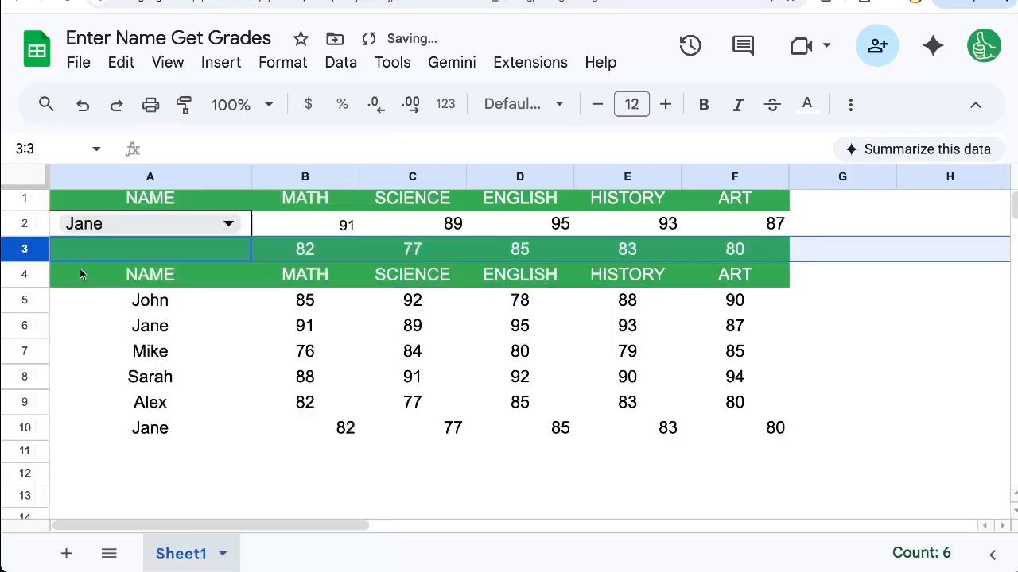
{"action": "left_click", "coordinate": [87, 275]}
{"action": "key", "text": "ctrl+y"}
{"action": "key", "text": "ctrl+y"}
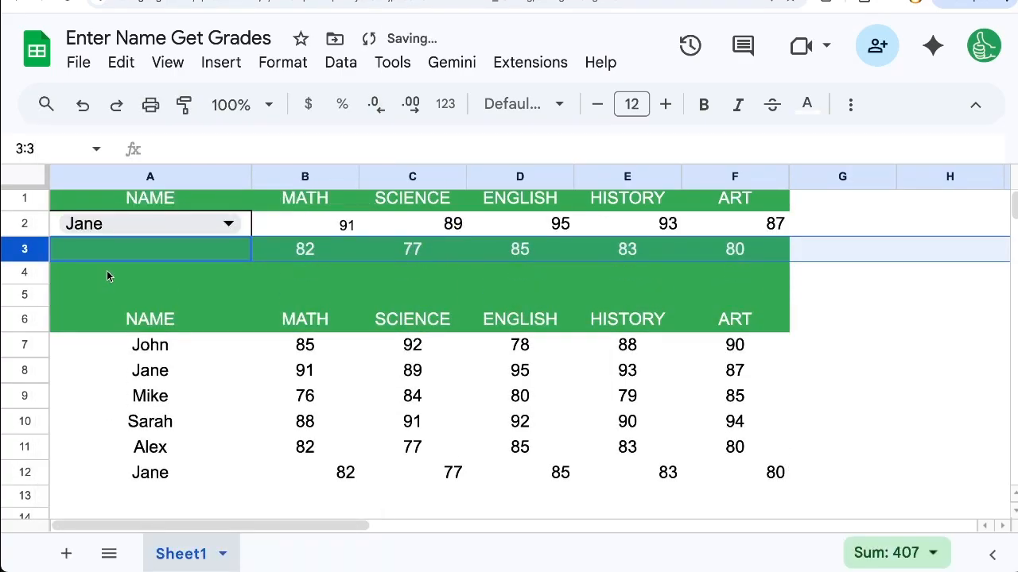
{"action": "key", "text": "ctrl+z"}
{"action": "key", "text": "ctrl+z"}
{"action": "key", "text": "ctrl+z"}
Step: Recheck the error in B2 and compare the duplicate name entries in A5 and A9
{"action": "left_click", "coordinate": [339, 236]}
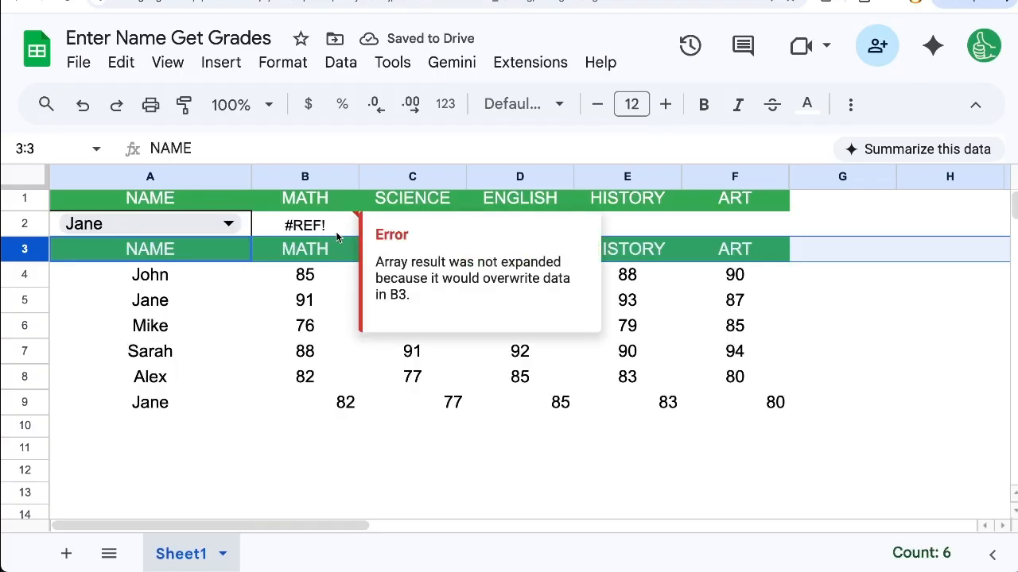
{"action": "left_click", "coordinate": [156, 399]}
{"action": "left_click", "coordinate": [165, 315]}
{"action": "left_click", "coordinate": [170, 309]}
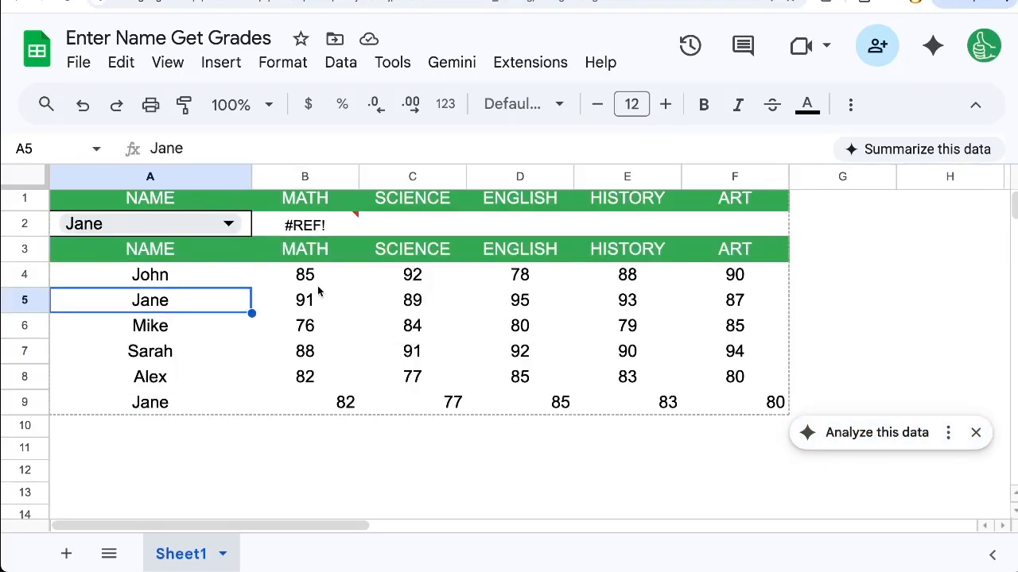
Step: Wrap the FILTER formula in B2 with INDEX and row 1, entering =INDEX(FILTER(B4:F,A4:A=A2),1)
{"action": "double_click", "coordinate": [324, 224]}
{"action": "left_click", "coordinate": [264, 222]}
{"action": "type", "text": "INDEX(FILTER(B4:F,A4:A=A2"}
{"action": "key", "text": "End"}
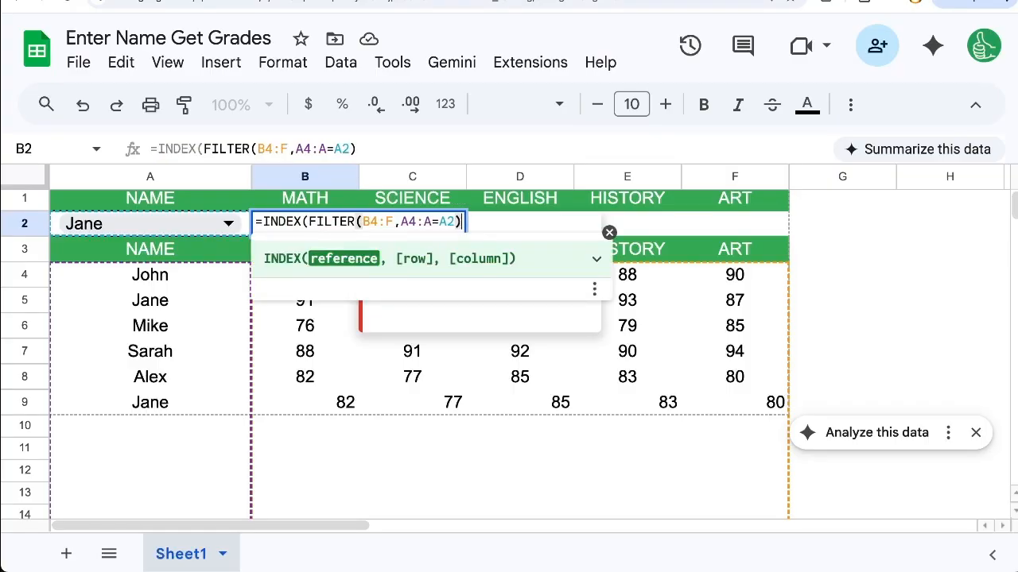
{"action": "type", "text": ","}
{"action": "type", "text": "1)"}
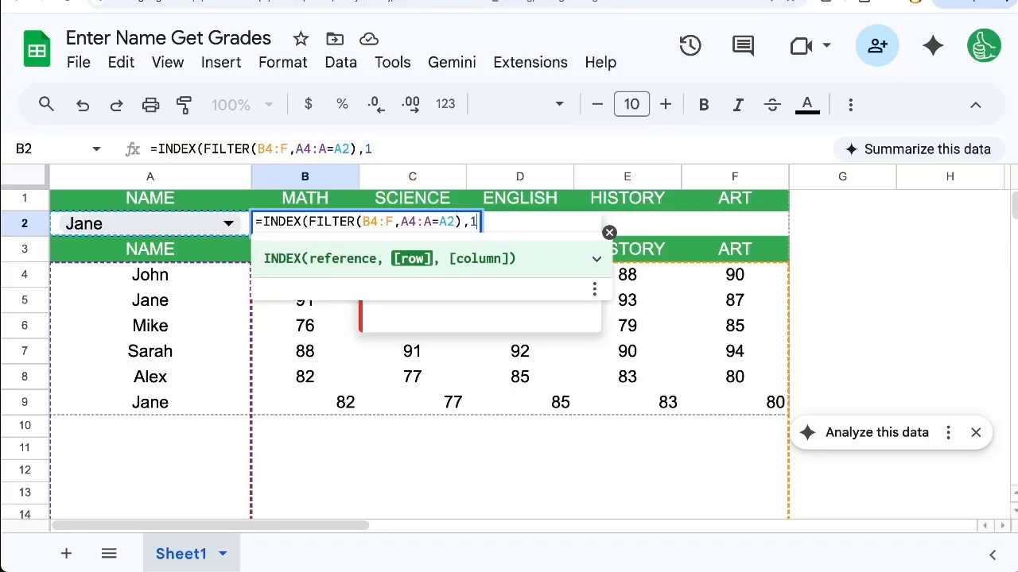
{"action": "key", "text": "Return"}
Step: Add a column argument of 2 after the row argument in B2's INDEX formula
{"action": "left_click_drag", "start_coordinate": [158, 149], "coordinate": [194, 148]}
{"action": "left_click", "coordinate": [371, 149]}
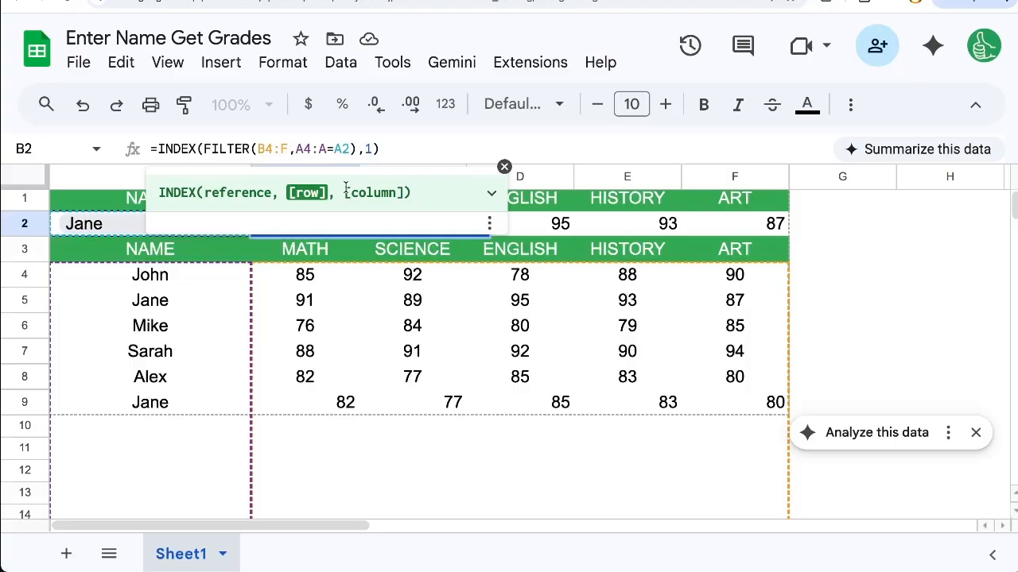
{"action": "type", "text": ",1"}
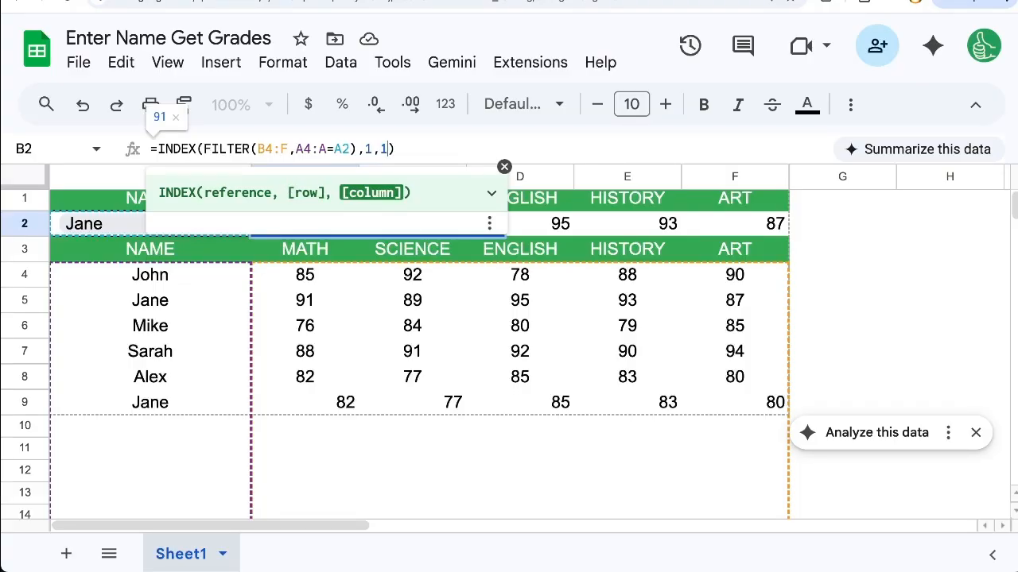
{"action": "key", "text": "BackSpace"}
{"action": "type", "text": "2"}
{"action": "key", "text": "Return"}
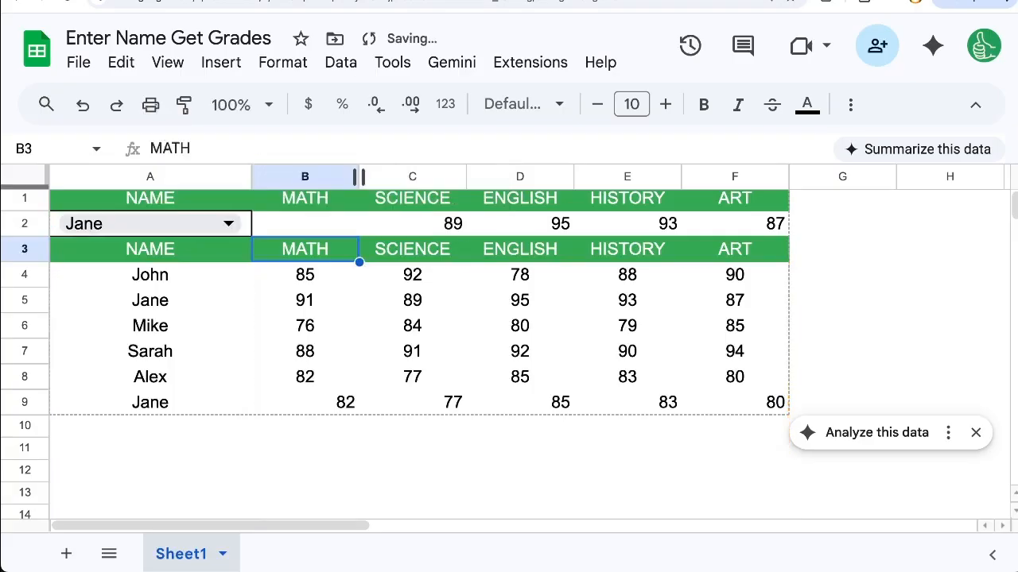
Step: Compare the value returned in B2 with the selected student's Science grade in C5
{"action": "left_click", "coordinate": [326, 227]}
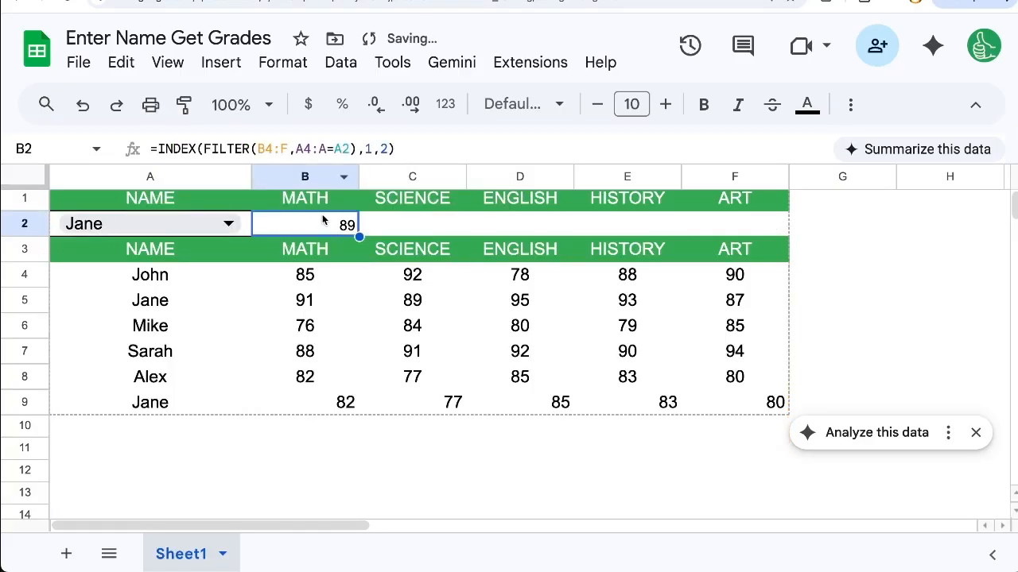
{"action": "left_click", "coordinate": [404, 307]}
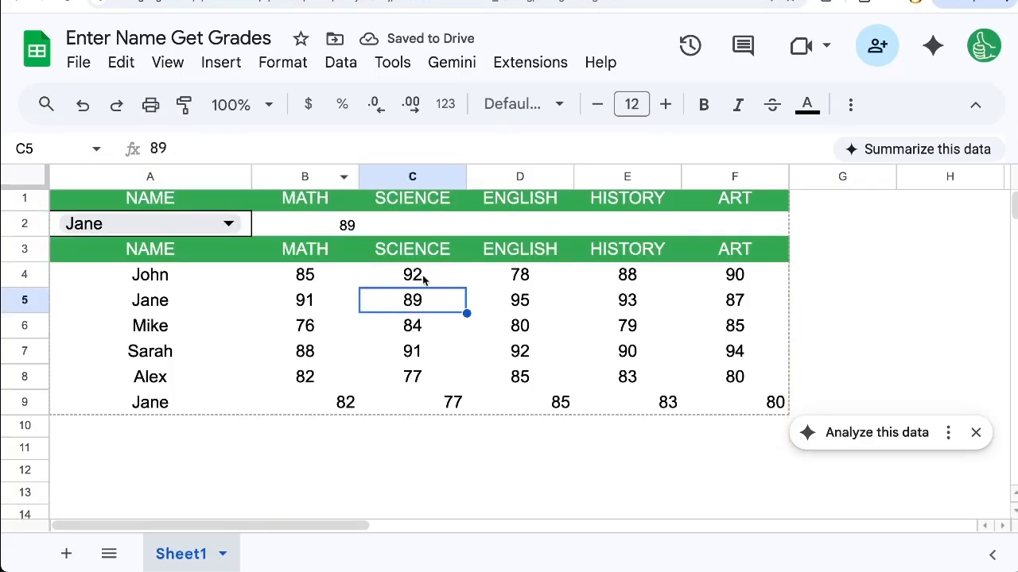
{"action": "left_click", "coordinate": [334, 226]}
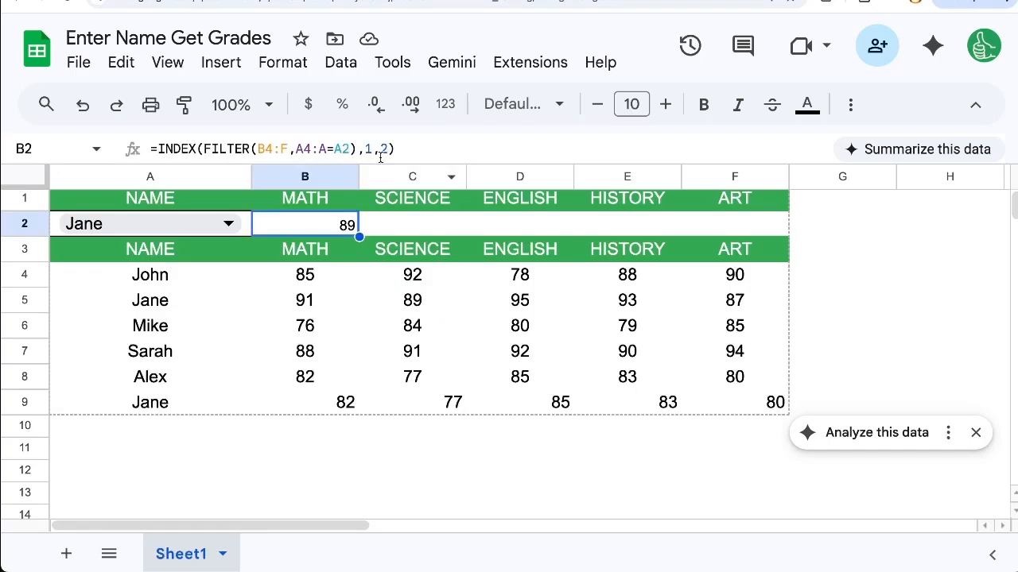
Step: Set the INDEX column argument in B2 to 1 and check the result against the Math grade in B5
{"action": "left_click", "coordinate": [387, 150]}
{"action": "key", "text": "BackSpace"}
{"action": "type", "text": "1"}
{"action": "key", "text": "Return"}
{"action": "left_click", "coordinate": [307, 232]}
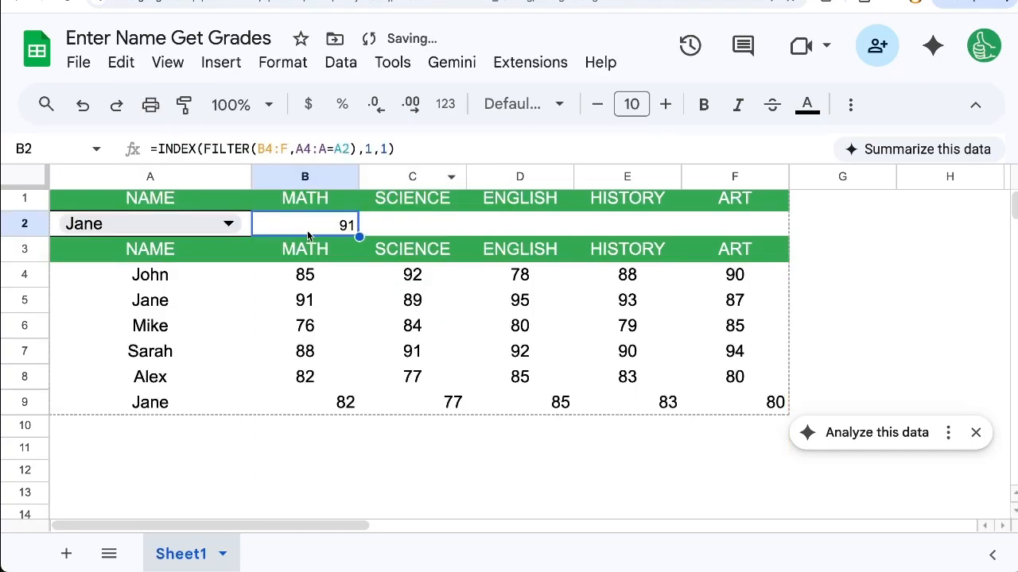
{"action": "left_click", "coordinate": [316, 300]}
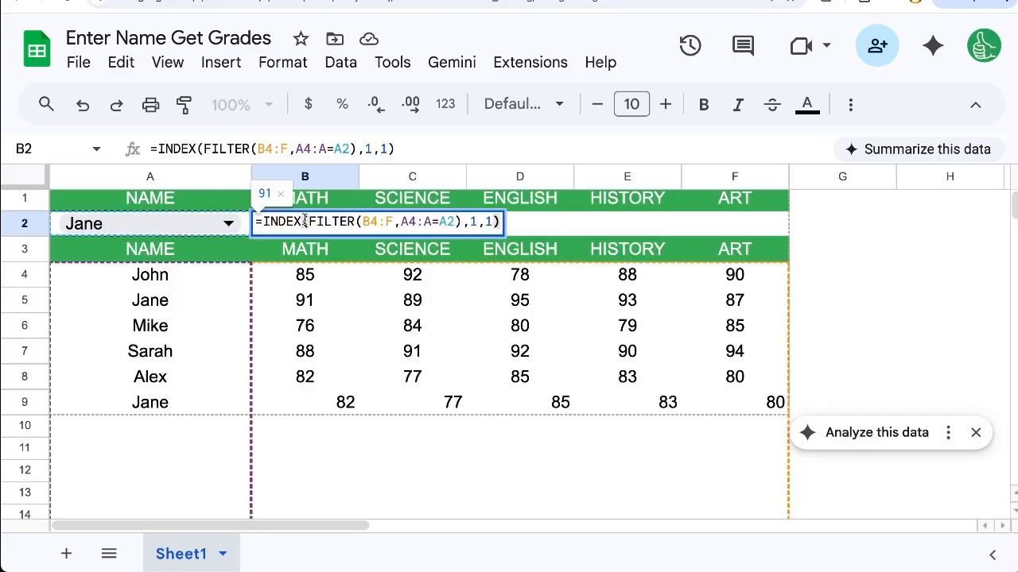
Step: Remove the column argument from B2's INDEX formula, keeping only row 1, and enter it
{"action": "left_click_drag", "start_coordinate": [307, 221], "coordinate": [262, 216]}
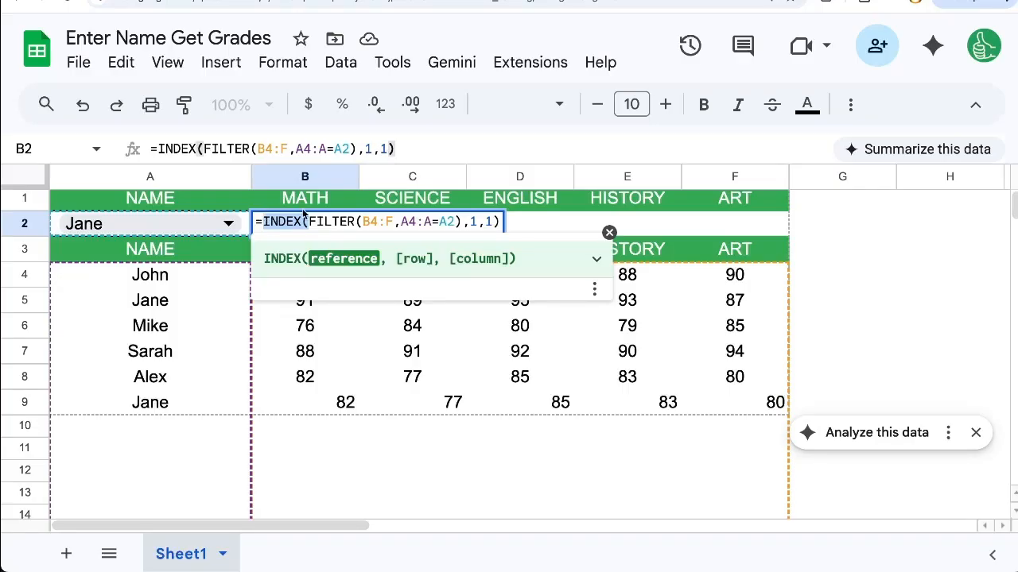
{"action": "left_click", "coordinate": [474, 223]}
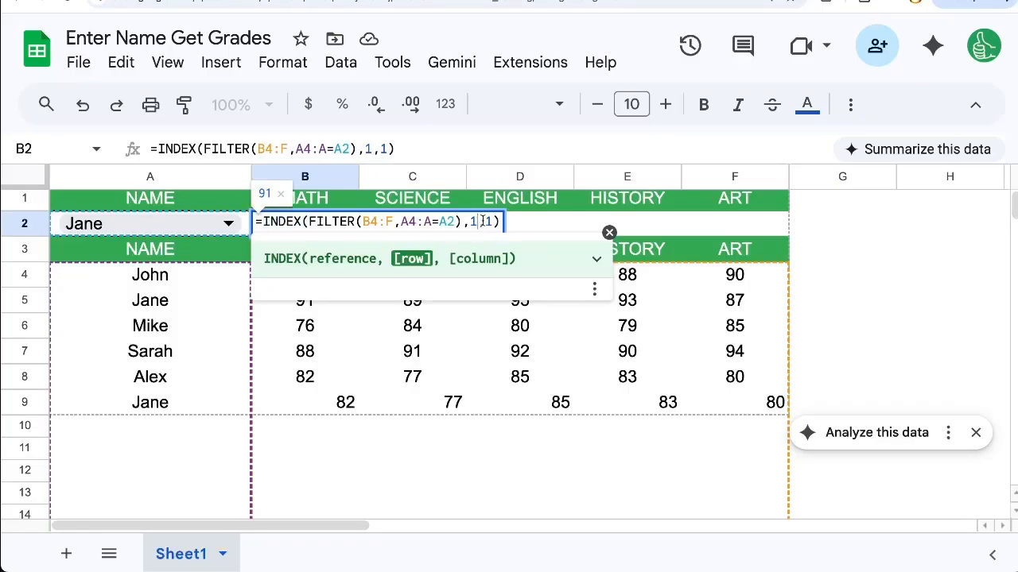
{"action": "key", "text": "Delete"}
{"action": "key", "text": "Delete"}
{"action": "key", "text": "Return"}
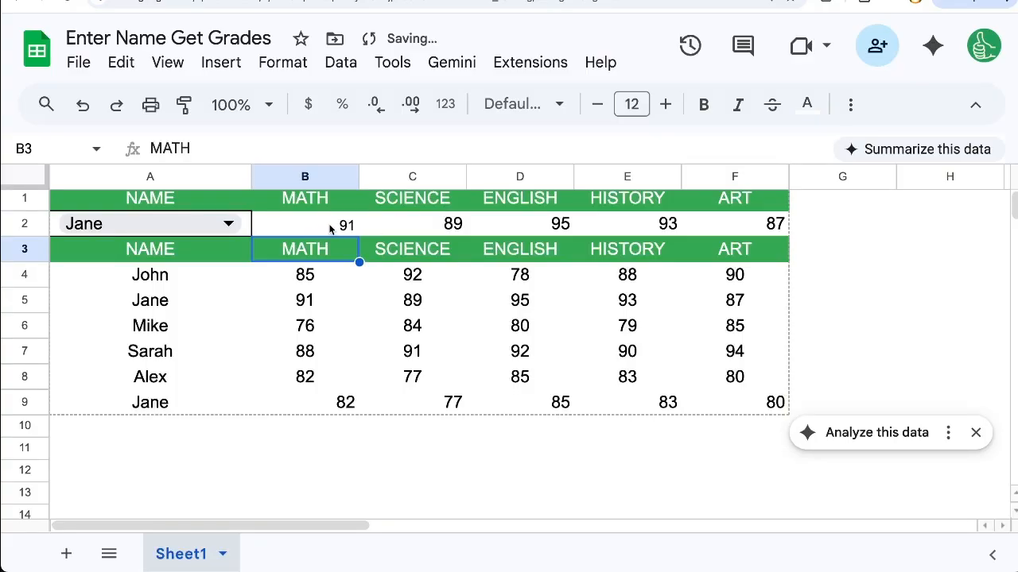
Step: Change the INDEX row argument in B2 to 2 to return the second matching row of grades
{"action": "left_click_drag", "start_coordinate": [91, 274], "coordinate": [778, 423]}
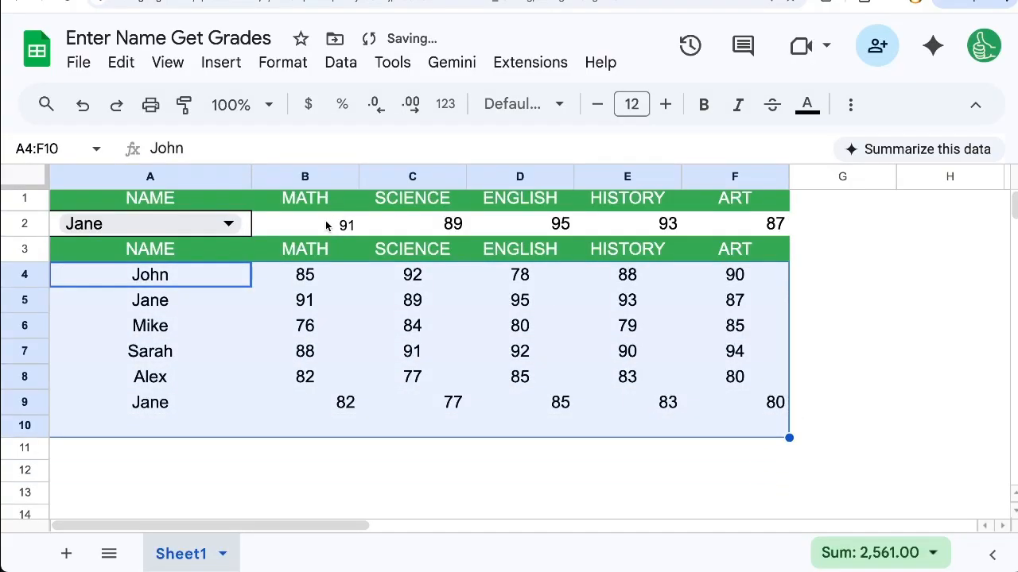
{"action": "double_click", "coordinate": [326, 220]}
{"action": "left_click", "coordinate": [474, 221]}
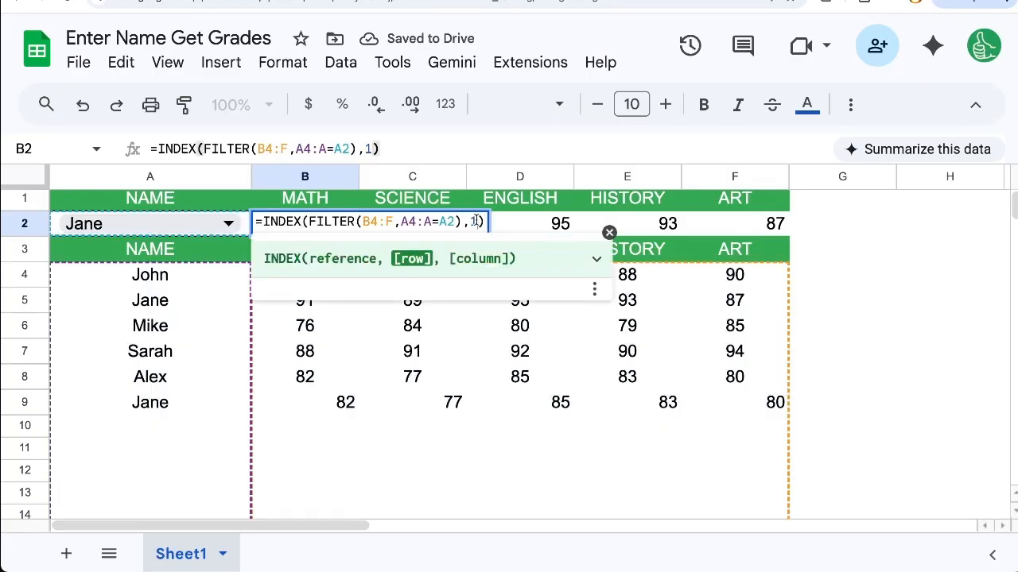
{"action": "key", "text": "BackSpace"}
{"action": "type", "text": "2"}
{"action": "key", "text": "Return"}
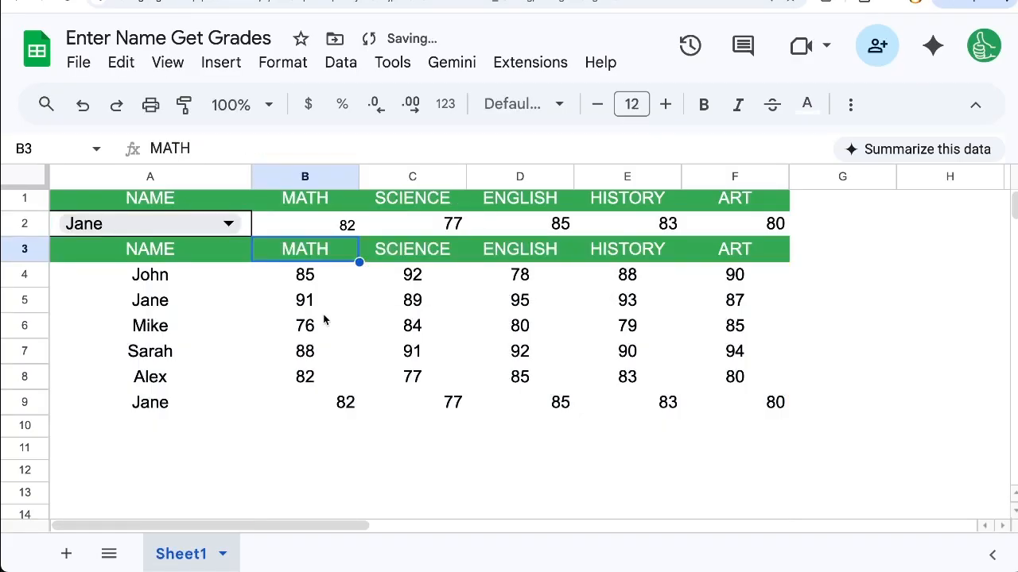
Step: Switch the A2 dropdown between the first and second students to compare what the row 2 INDEX formula returns
{"action": "left_click", "coordinate": [229, 224]}
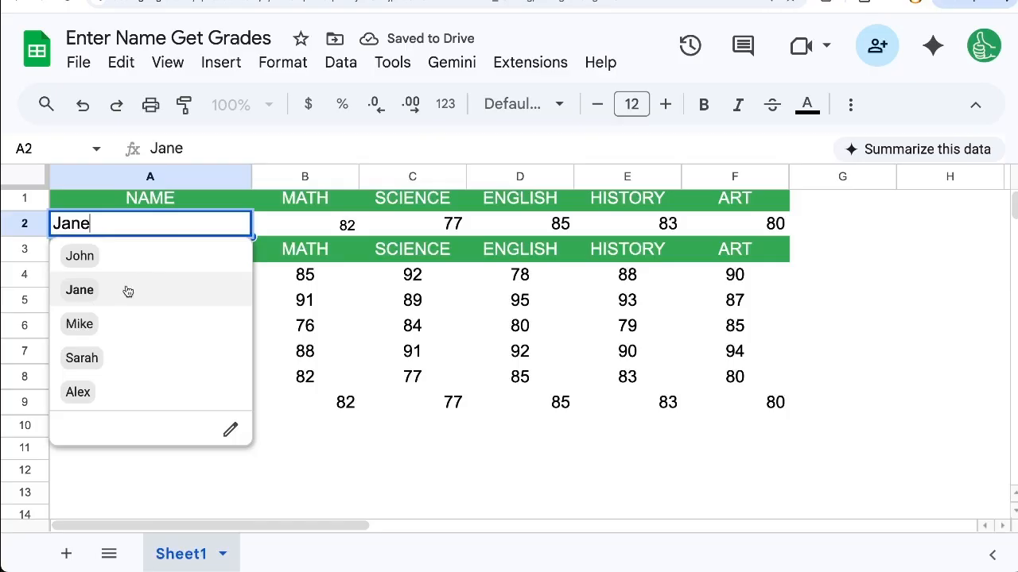
{"action": "left_click", "coordinate": [124, 263]}
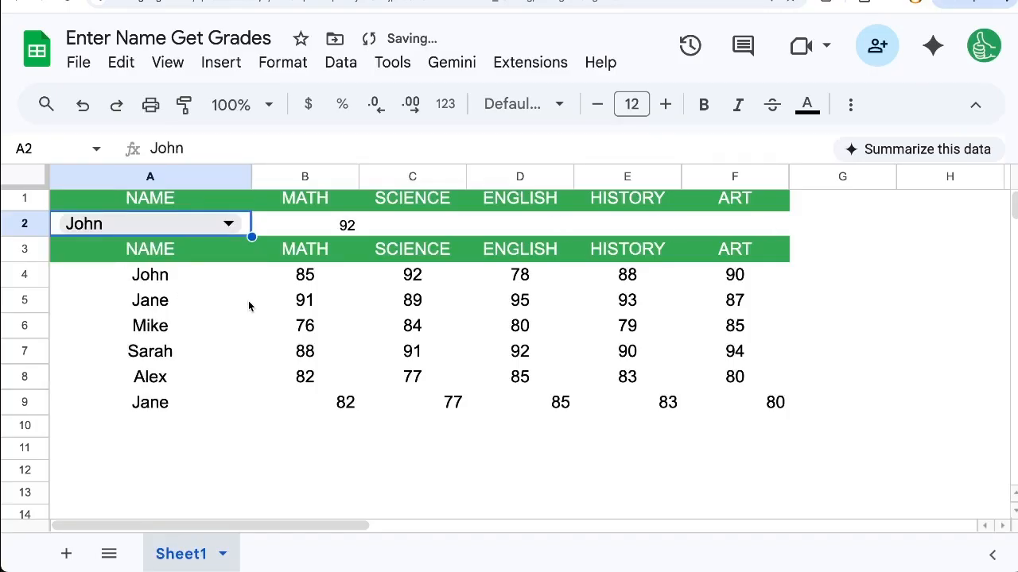
{"action": "double_click", "coordinate": [318, 224]}
{"action": "left_click", "coordinate": [475, 222]}
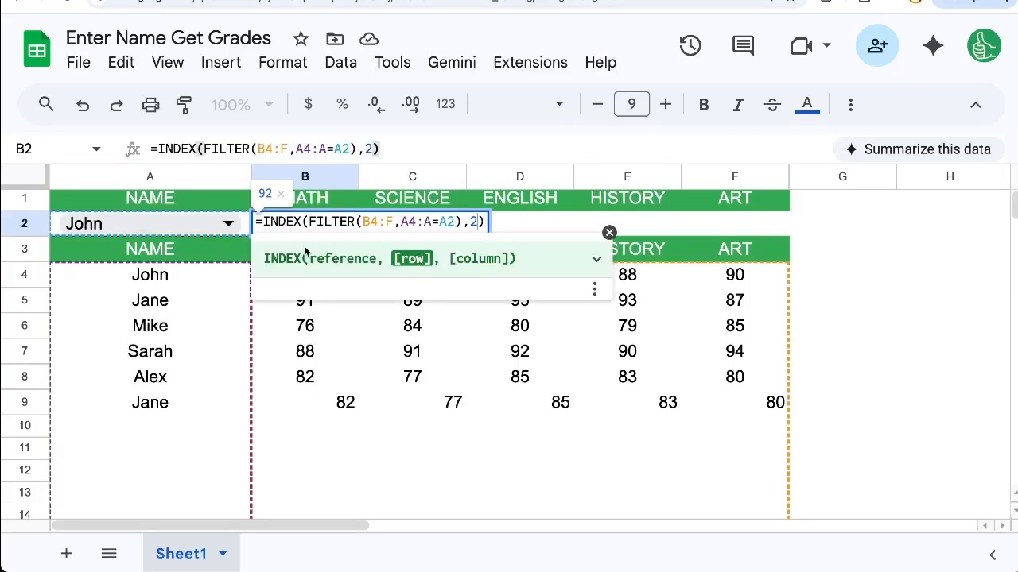
{"action": "key", "text": "Escape"}
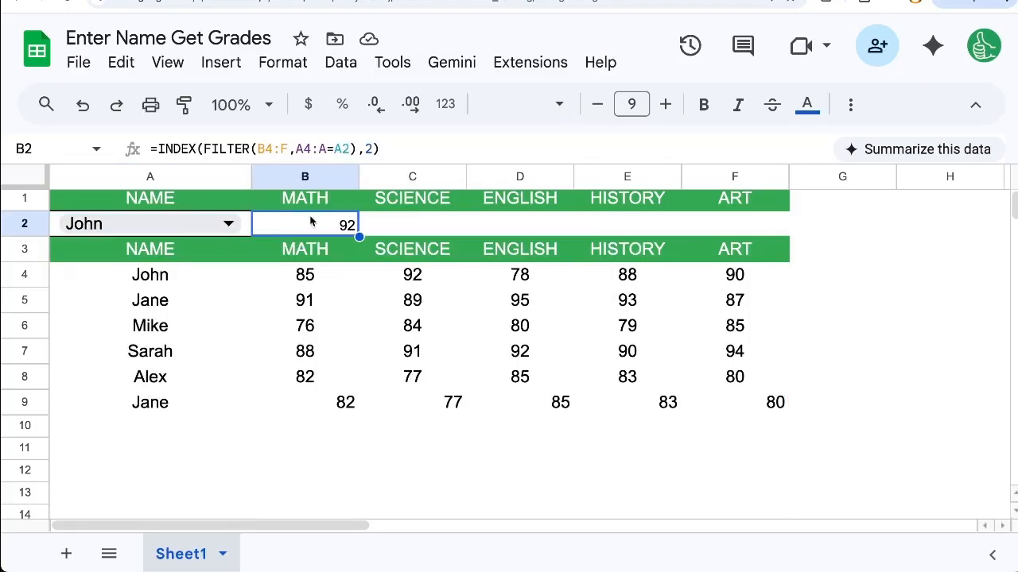
{"action": "left_click", "coordinate": [229, 224]}
{"action": "left_click", "coordinate": [157, 286]}
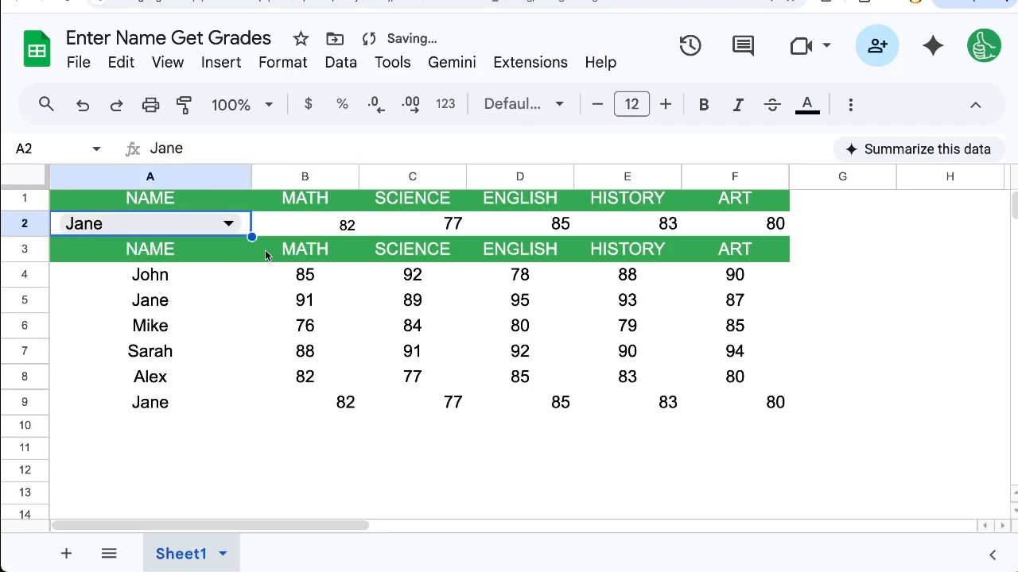
{"action": "left_click", "coordinate": [228, 224]}
{"action": "left_click", "coordinate": [176, 266]}
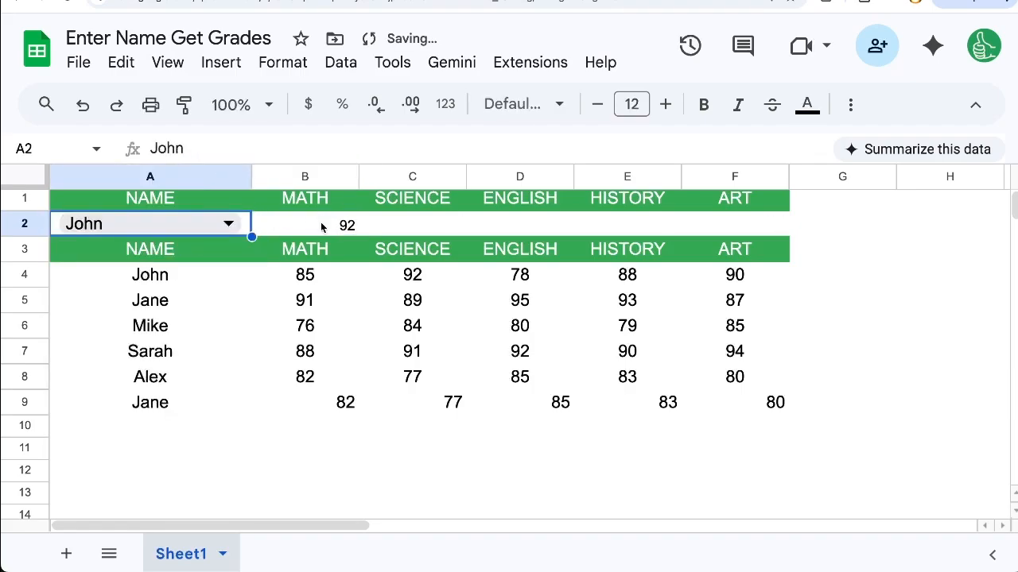
Step: Set the INDEX row argument in B2 to 1 and compare the result with the first student's Math grade
{"action": "left_click", "coordinate": [322, 232]}
{"action": "double_click", "coordinate": [322, 232]}
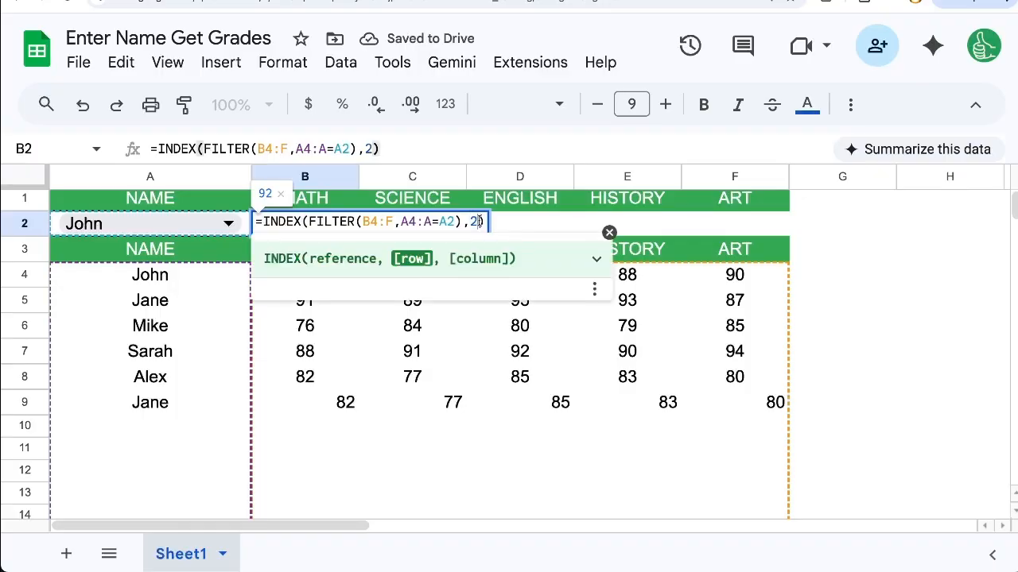
{"action": "key", "text": "BackSpace"}
{"action": "type", "text": "1"}
{"action": "key", "text": "Return"}
{"action": "left_click", "coordinate": [345, 223]}
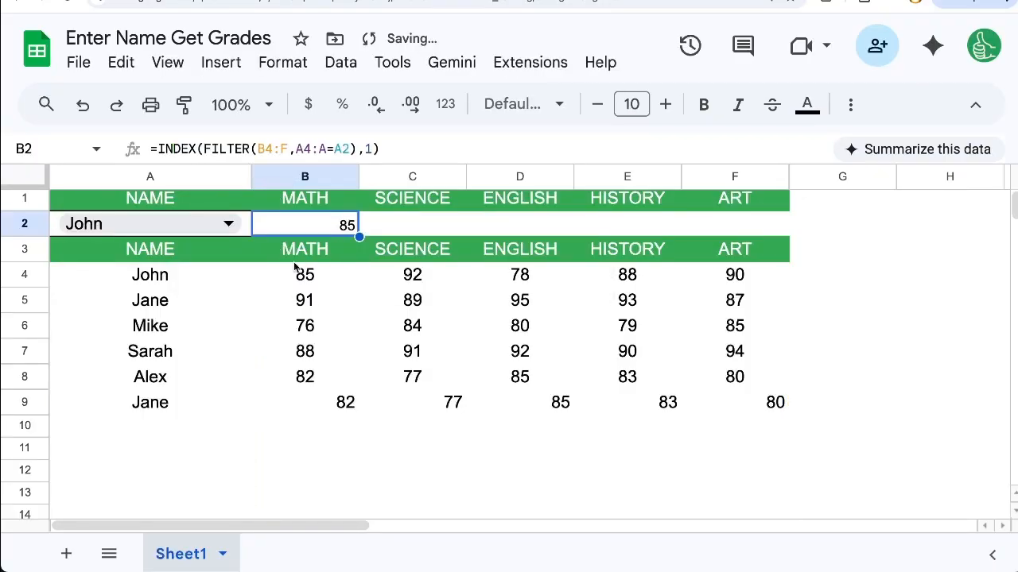
{"action": "left_click", "coordinate": [169, 283]}
Step: Strip the INDEX wrapper and row argument from B2, leaving =FILTER(B4:F,A4:A=A2), and enter it
{"action": "double_click", "coordinate": [318, 233]}
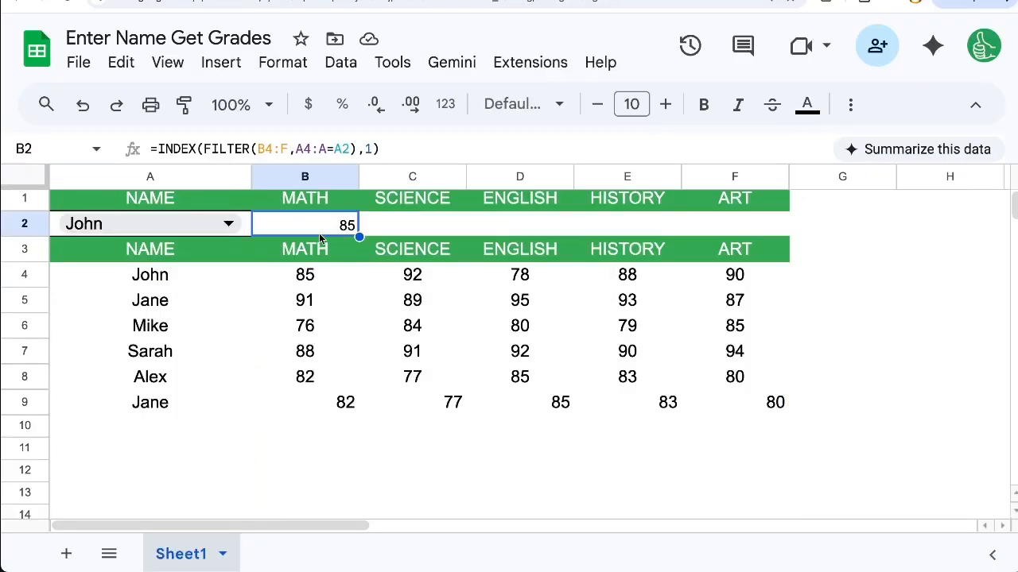
{"action": "left_click", "coordinate": [306, 222]}
{"action": "key", "text": "BackSpace"}
{"action": "key", "text": "BackSpace"}
{"action": "key", "text": "BackSpace"}
{"action": "key", "text": "BackSpace"}
{"action": "key", "text": "BackSpace"}
{"action": "key", "text": "BackSpace"}
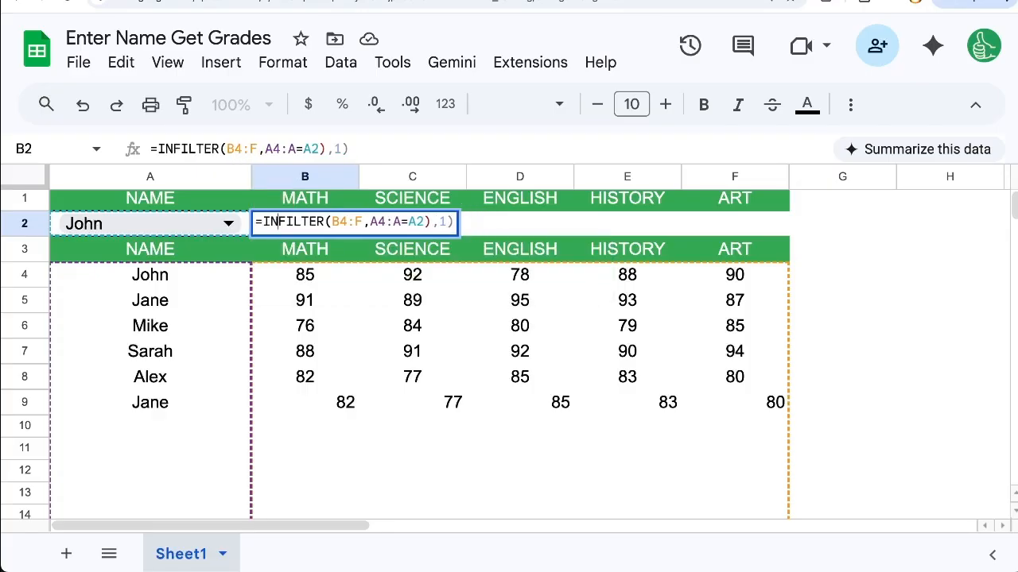
{"action": "key", "text": "End"}
{"action": "key", "text": "BackSpace"}
{"action": "key", "text": "BackSpace"}
{"action": "key", "text": "BackSpace"}
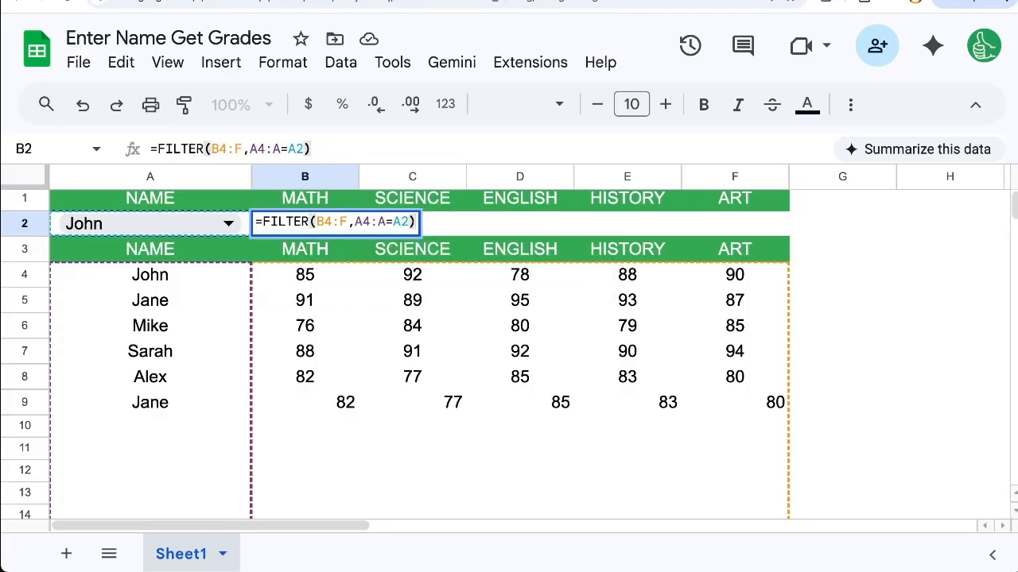
{"action": "key", "text": "Return"}
Step: Choose the student listed twice from the A2 dropdown and highlight that student's first entry in row 5
{"action": "left_click", "coordinate": [227, 225]}
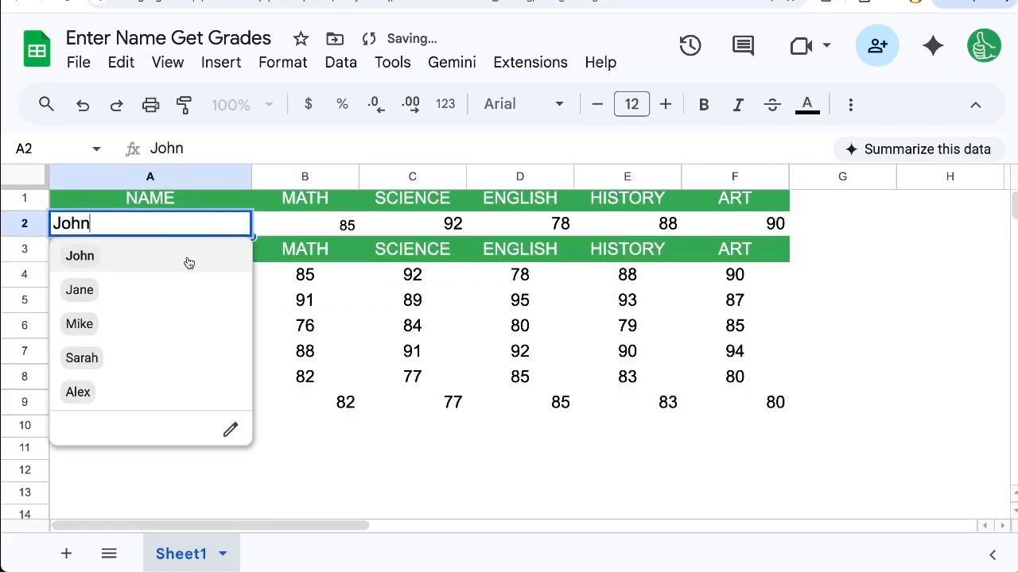
{"action": "left_click", "coordinate": [135, 300]}
{"action": "left_click", "coordinate": [155, 326]}
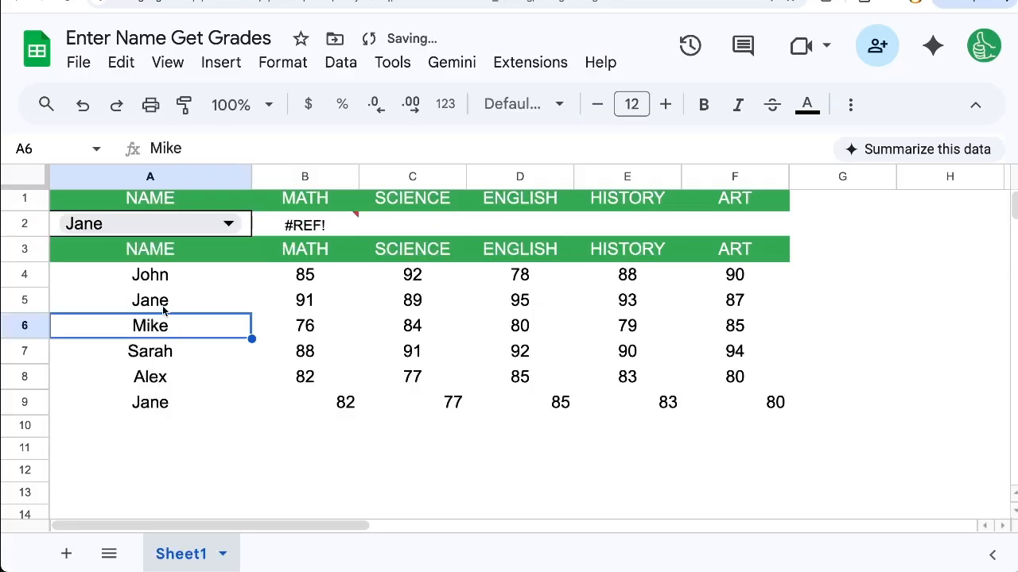
{"action": "left_click", "coordinate": [164, 300]}
{"action": "left_click_drag", "start_coordinate": [164, 301], "coordinate": [488, 334]}
Step: Clear the duplicate student's entry in A9:F9 and paste a copy of the row 5 name and grades there
{"action": "left_click", "coordinate": [137, 386]}
{"action": "left_click_drag", "start_coordinate": [139, 402], "coordinate": [742, 398]}
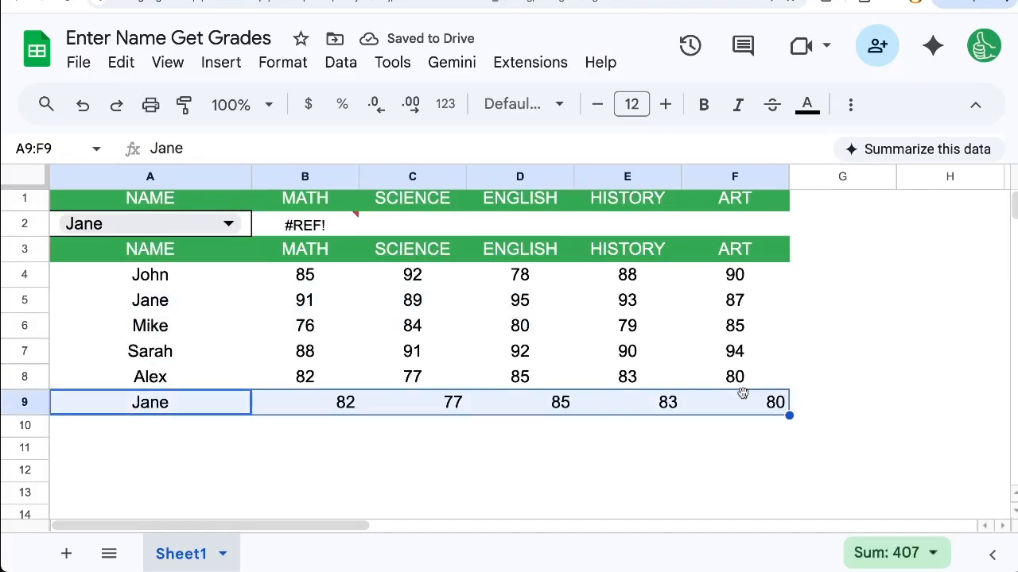
{"action": "key", "text": "Delete"}
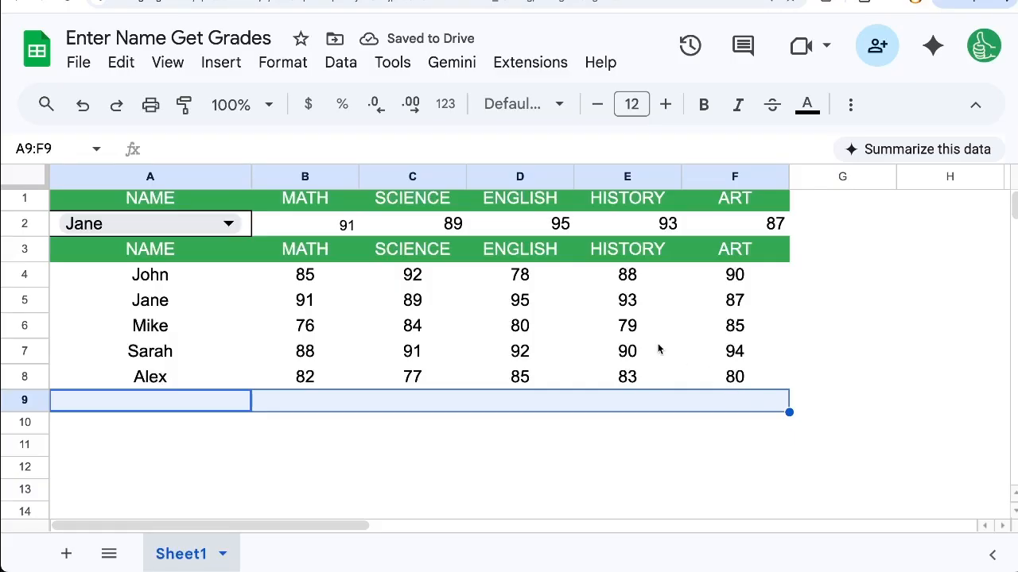
{"action": "key", "text": "ctrl+v"}
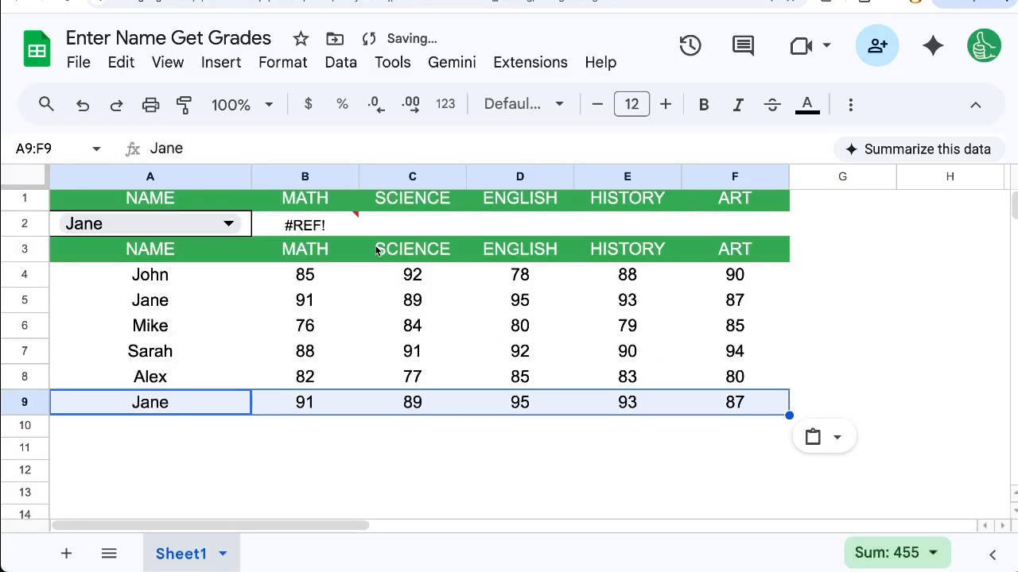
Step: Wrap B2's FILTER formula in INDEX with a row argument of 1, giving =INDEX(FILTER(B4:F,A4:A=A2),1)
{"action": "mouse_move", "coordinate": [318, 228]}
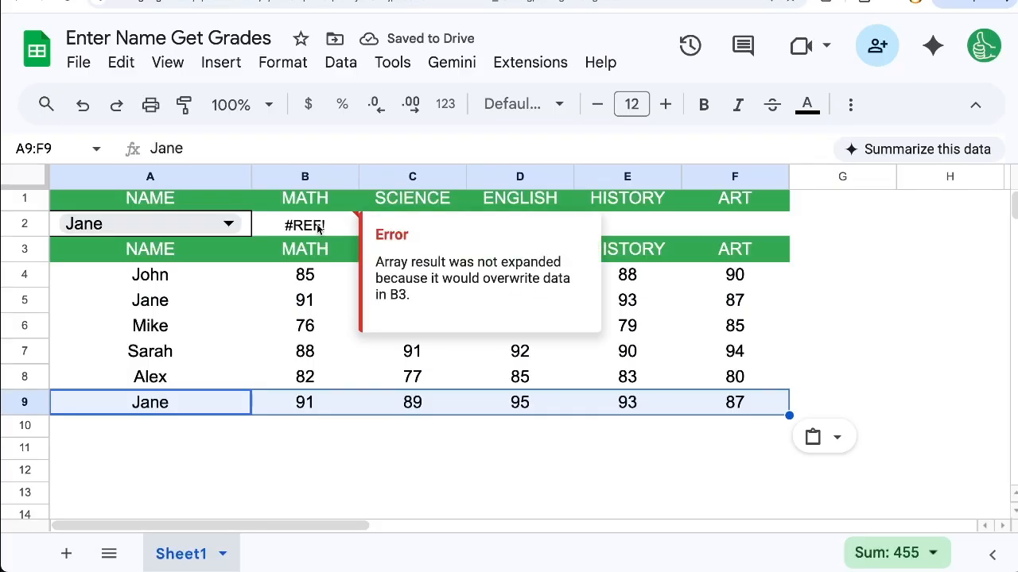
{"action": "double_click", "coordinate": [318, 229]}
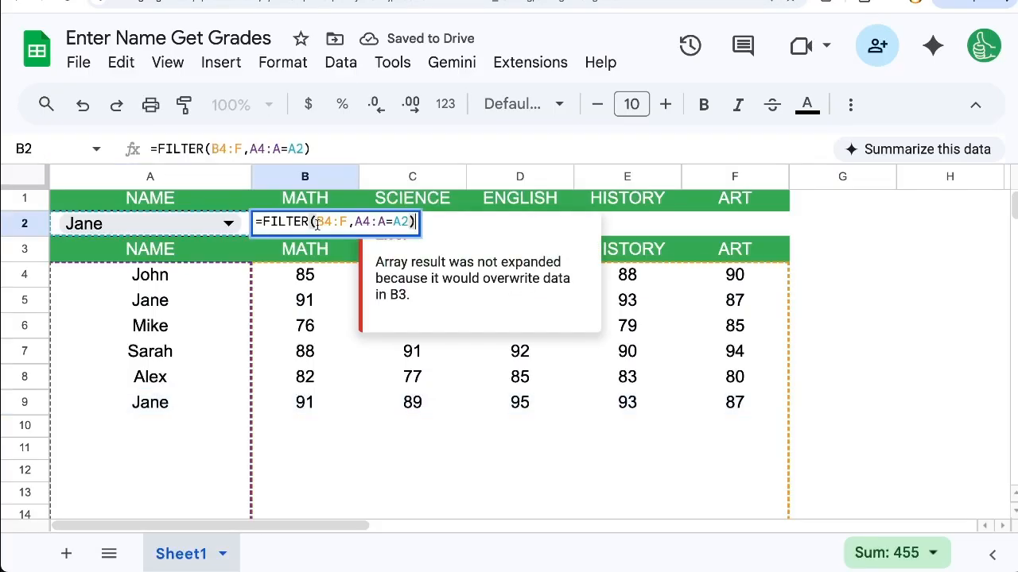
{"action": "left_click", "coordinate": [261, 223]}
{"action": "type", "text": "INDEX("}
{"action": "key", "text": "End"}
{"action": "type", "text": ",1"}
{"action": "key", "text": "Return"}
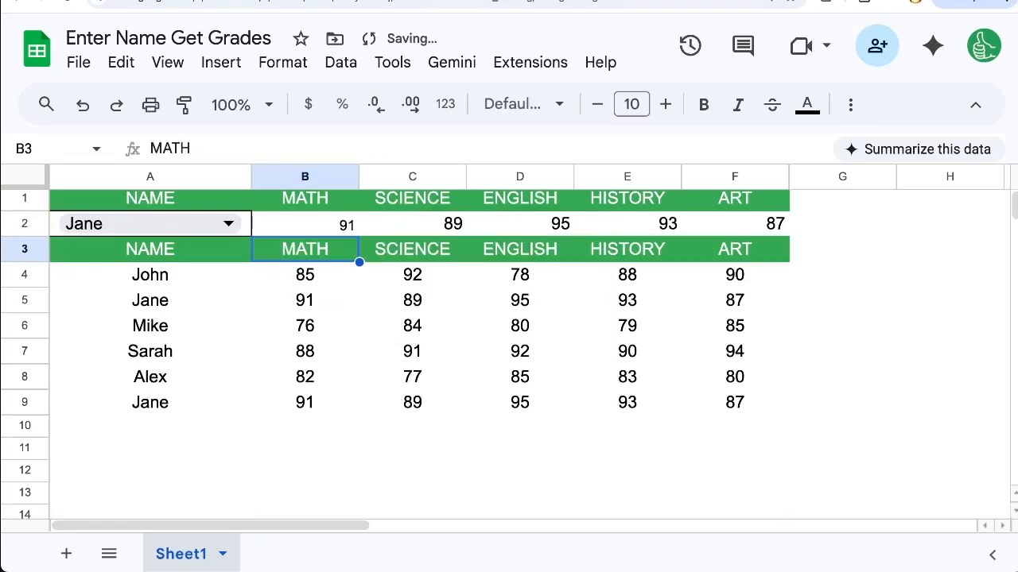